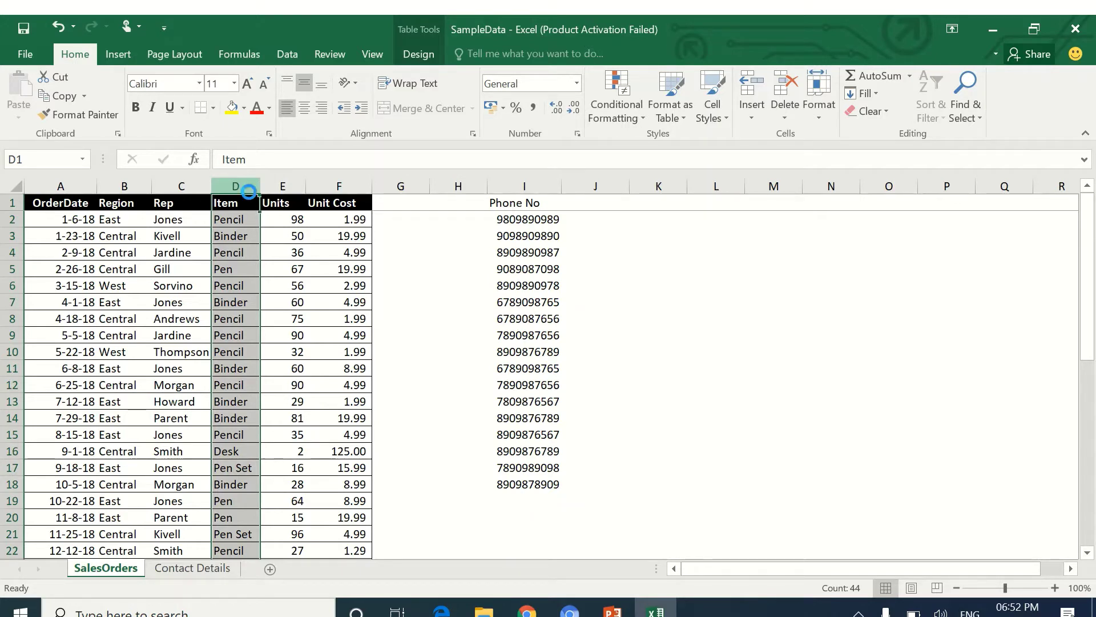
Insert a new column before Item and enter the example 'East Jones' in D2.
key(ctrl+shift+plus)
key(Down)
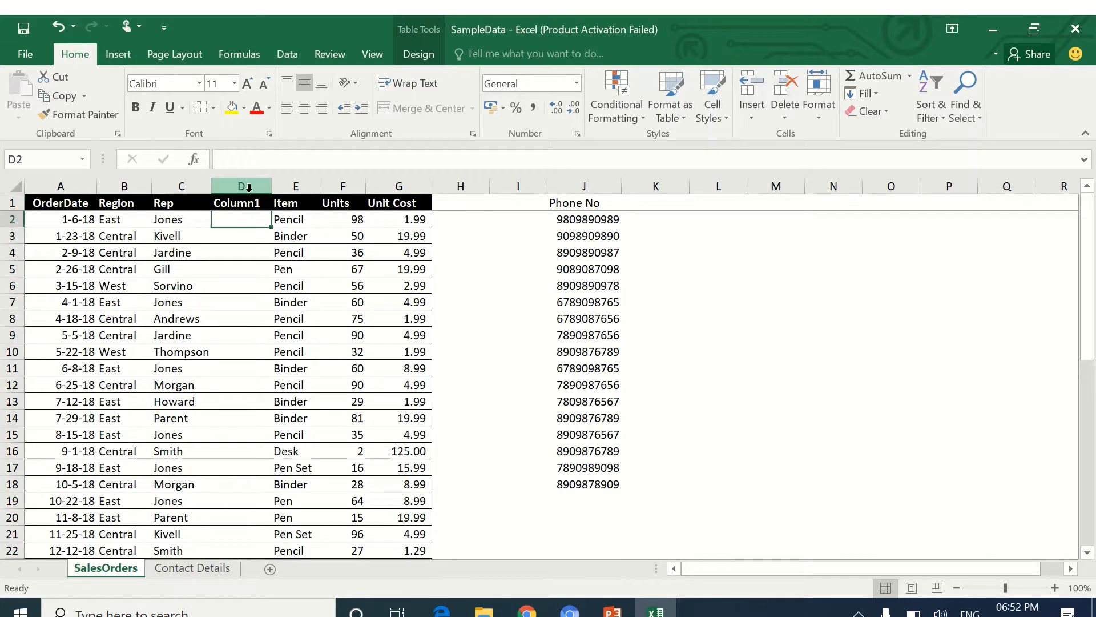
text(Eas)
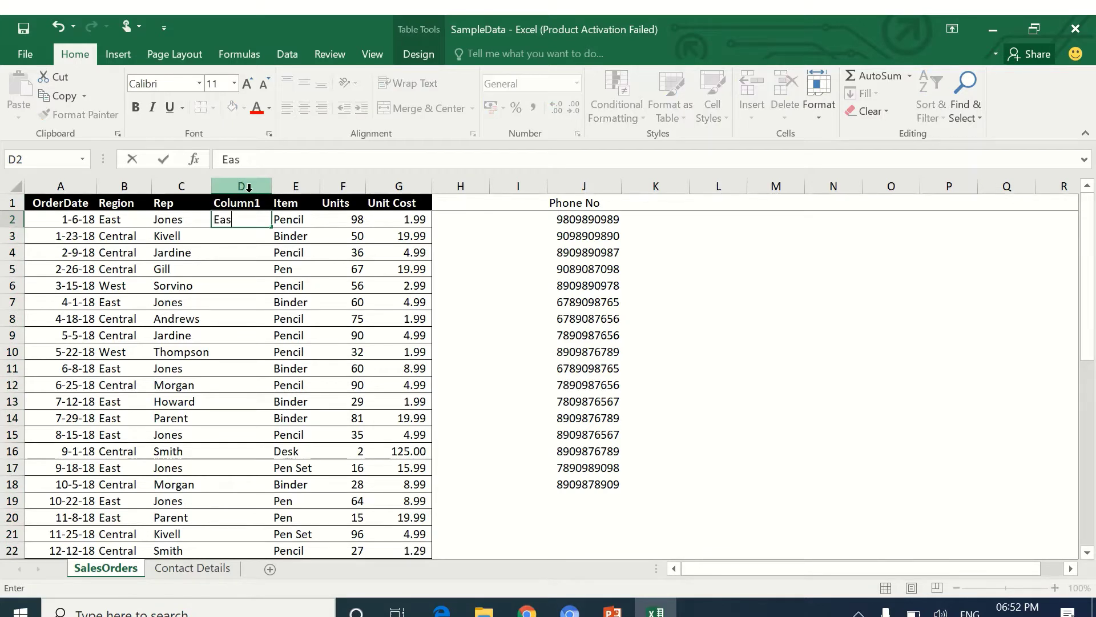
text(t Jones)
key(Return)
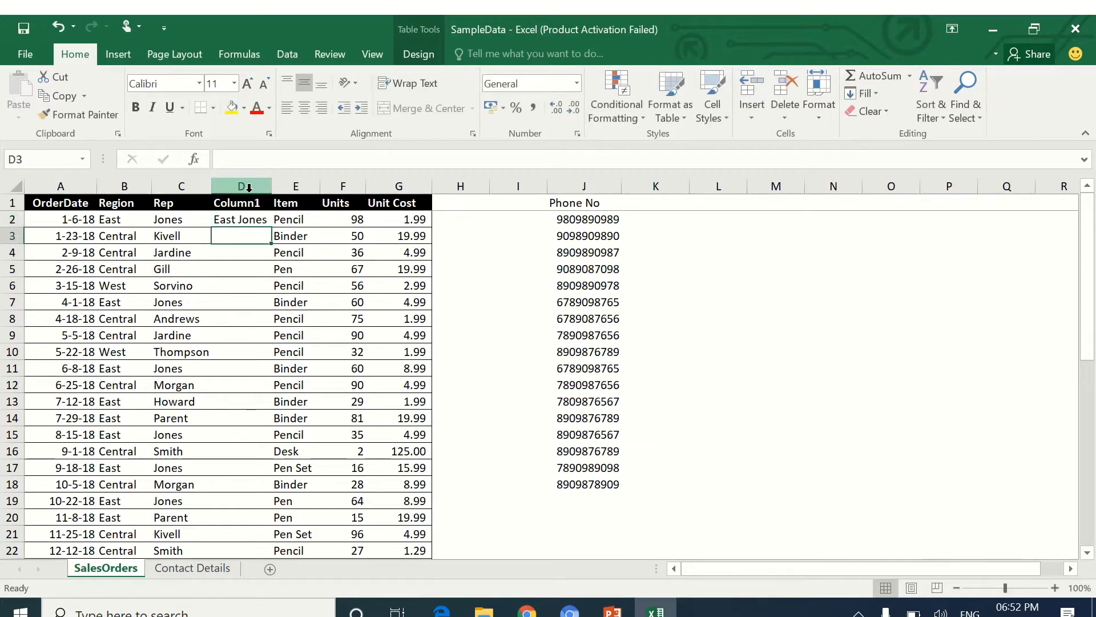
key(Up)
Flash Fill D2:D44 with each order's region and rep combination.
key(shift+Down)
key(shift+Down)
key(shift+Down)
key(shift+Down)
key(shift+Down)
key(shift+Down)
key(shift+Down)
key(shift+Down)
key(shift+Down)
key(shift+Down)
key(shift+Down)
key(shift+Down)
key(shift+Down)
key(shift+Down)
key(shift+Down)
key(shift+Down)
key(shift+Down)
key(shift+Down)
key(shift+Down)
key(shift+Down)
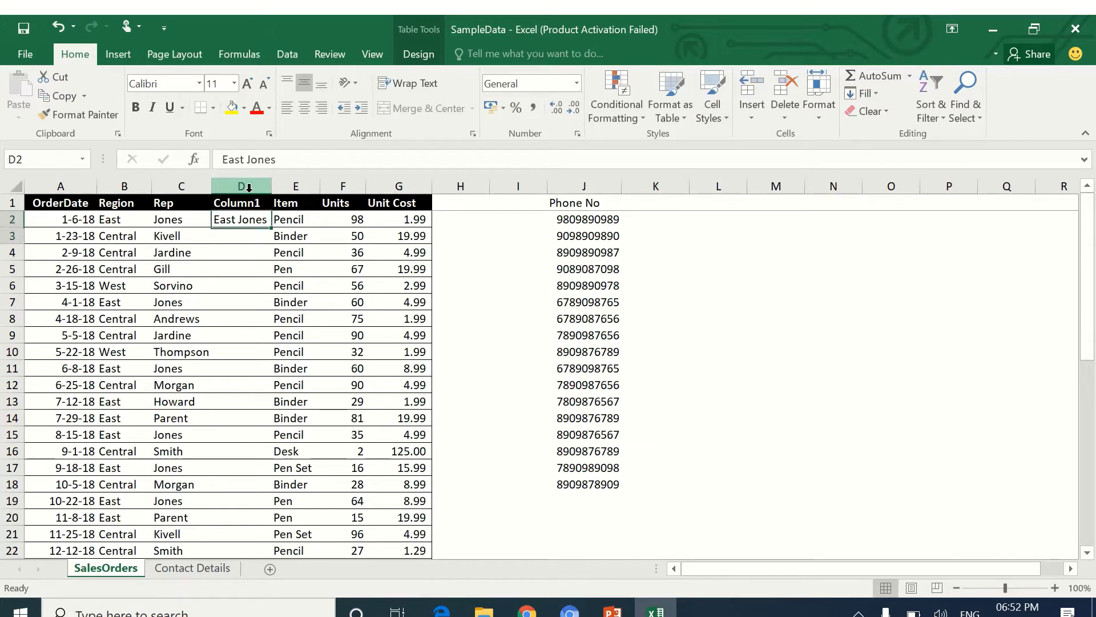
key(shift+Down)
key(shift+Down)
key(shift+Down)
key(shift+Down)
key(shift+Down)
key(shift+Down)
key(shift+Down)
key(shift+Down)
key(shift+Down)
key(shift+Down)
key(shift+Down)
key(shift+Down)
key(shift+Down)
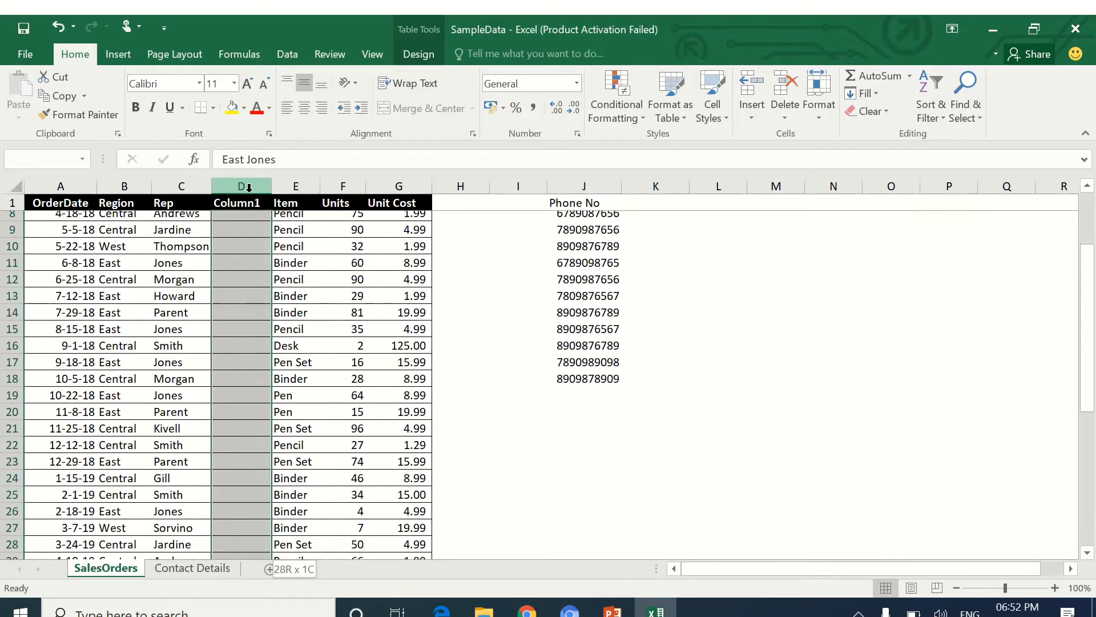
key(shift+Down)
key(shift+Down)
key(shift+Down)
key(shift+Down)
key(shift+Down)
key(shift+Down)
key(shift+Down)
key(shift+Down)
key(shift+Down)
key(shift+Down)
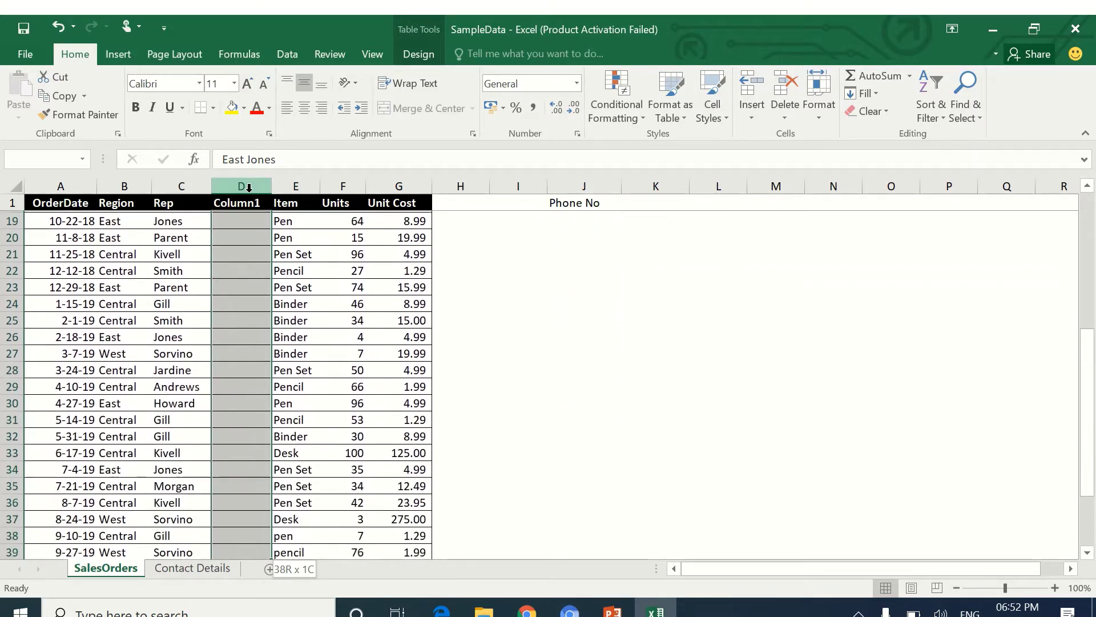
key(shift+Up)
key(shift+Up)
key(shift+Up)
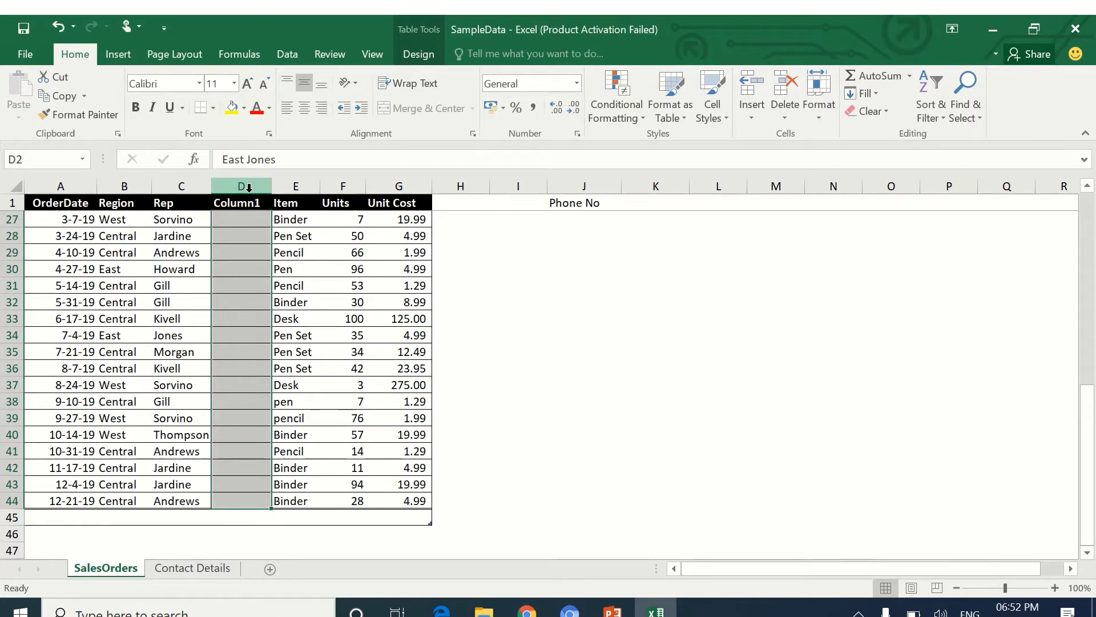
key(ctrl+e)
key(Up)
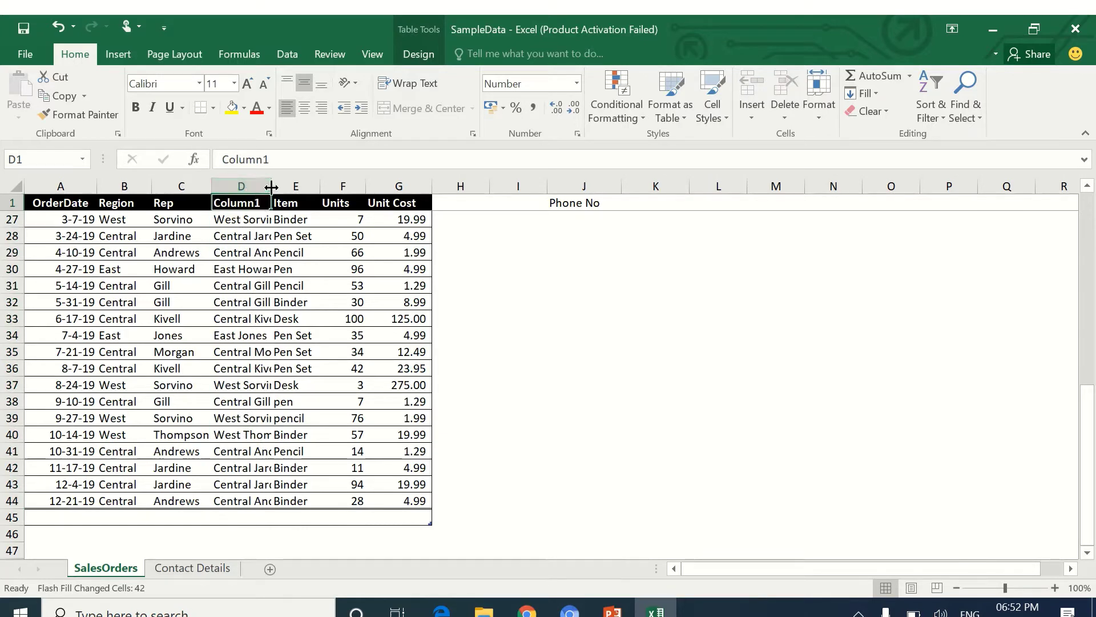
Widen column D so the combined region-and-rep names show in full.
click(271, 187)
click(271, 187)
click(271, 188)
drag(271, 187, 299, 188)
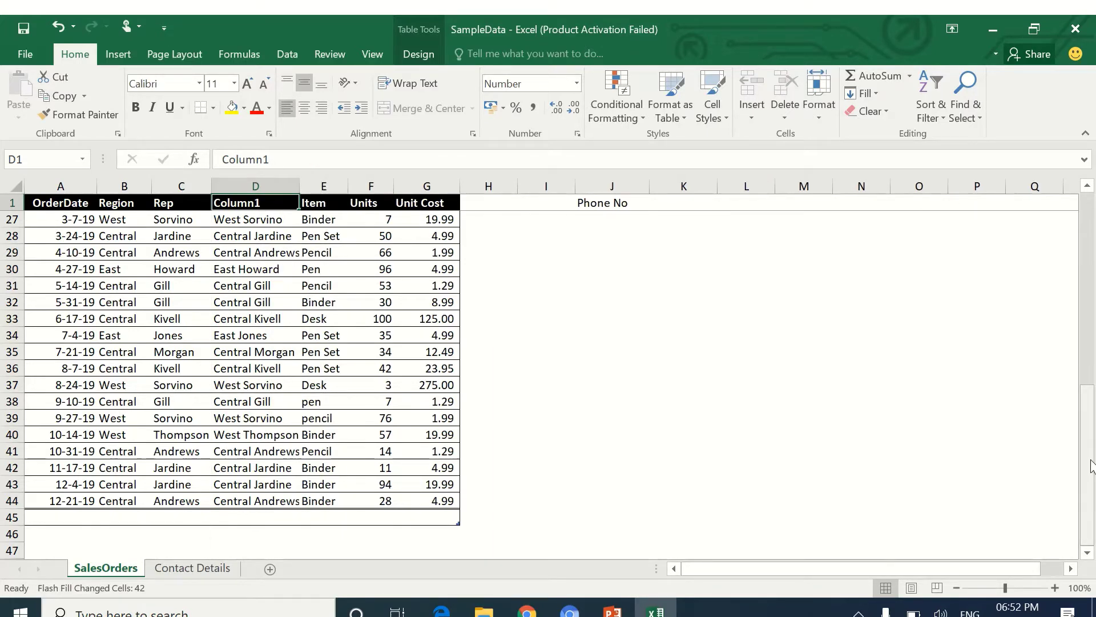
drag(1091, 466, 1090, 212)
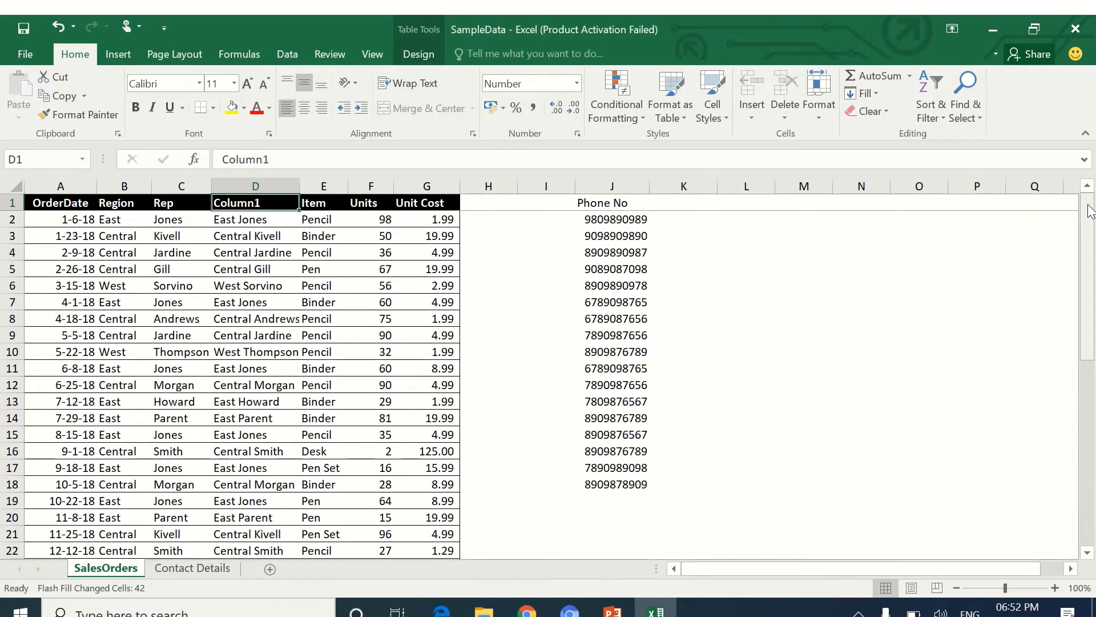
click(328, 184)
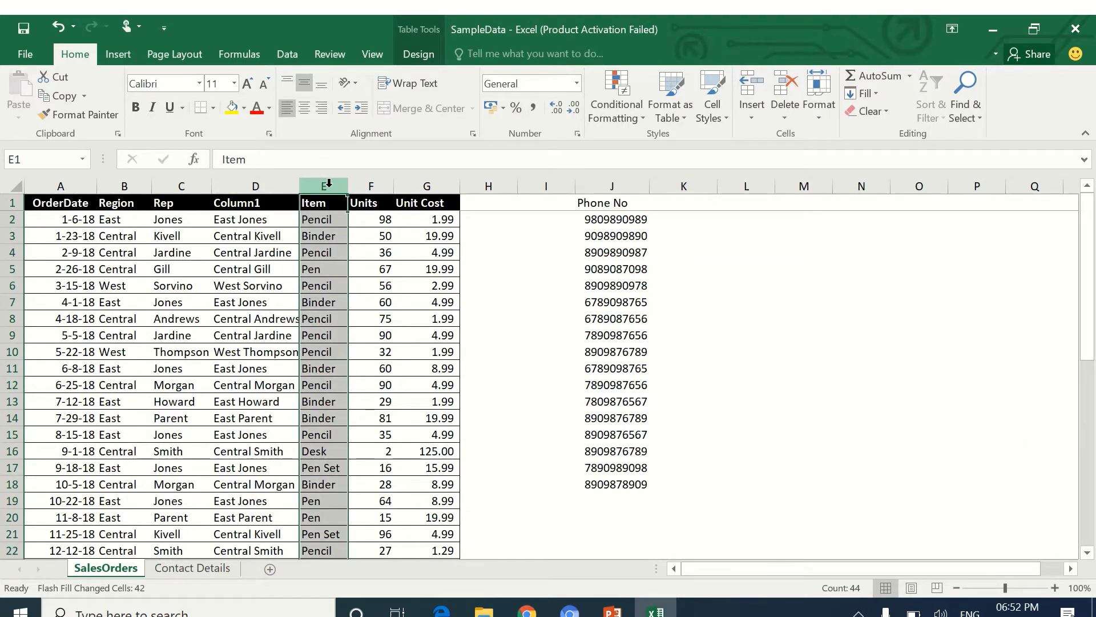
Insert two columns before Item and enter the examples 'East' in E2 and 'Jones' in F2.
key(ctrl+plus)
key(ctrl+plus)
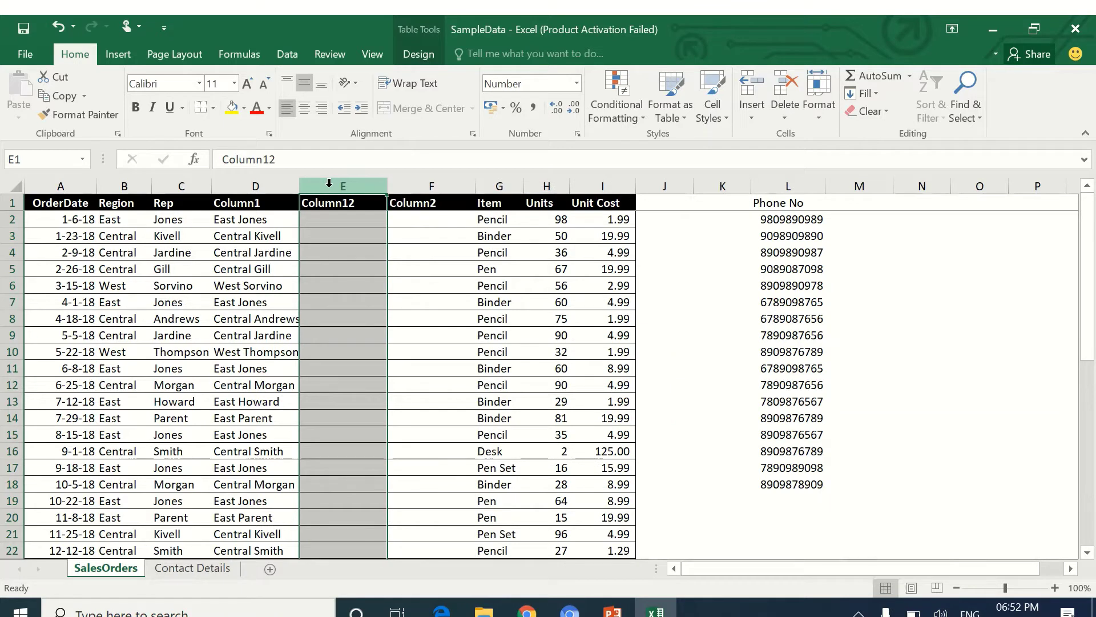
key(Down)
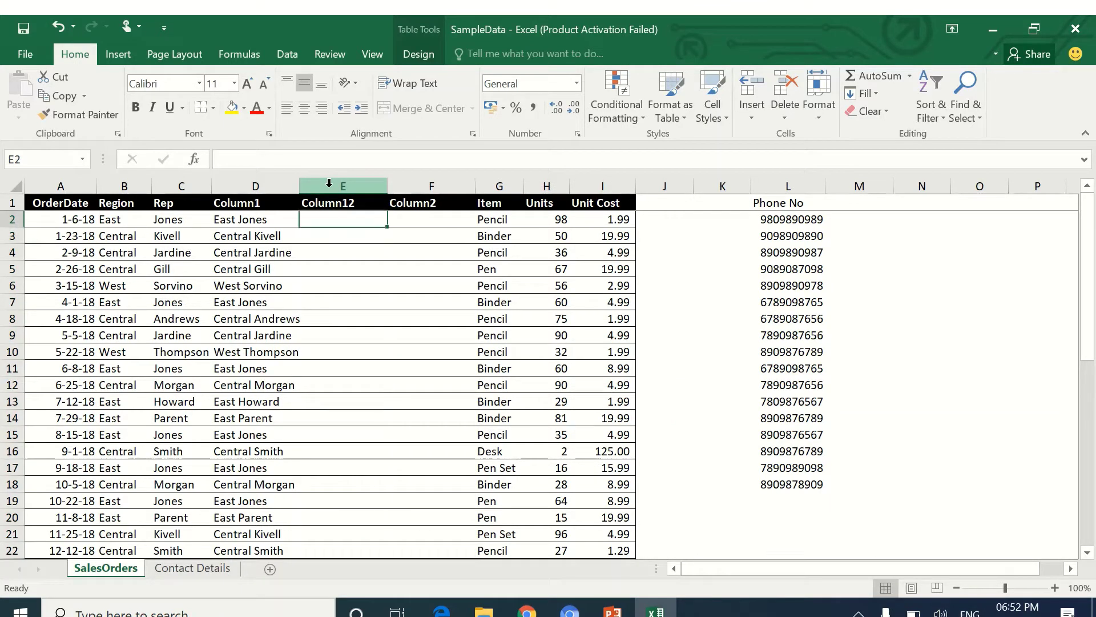
text(East)
key(Tab)
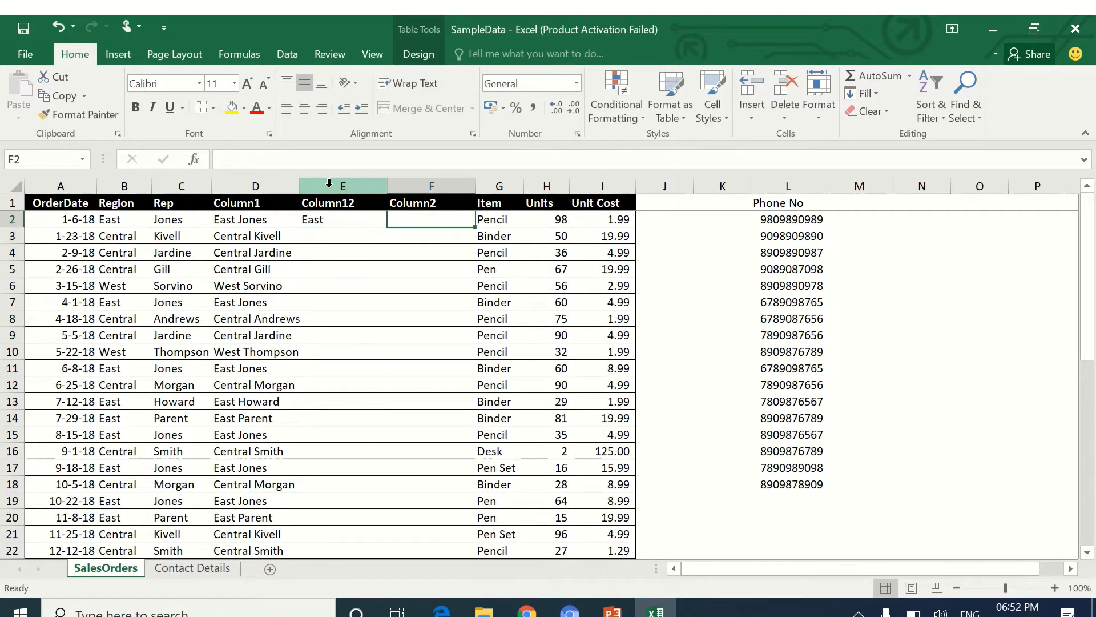
text(Jnes)
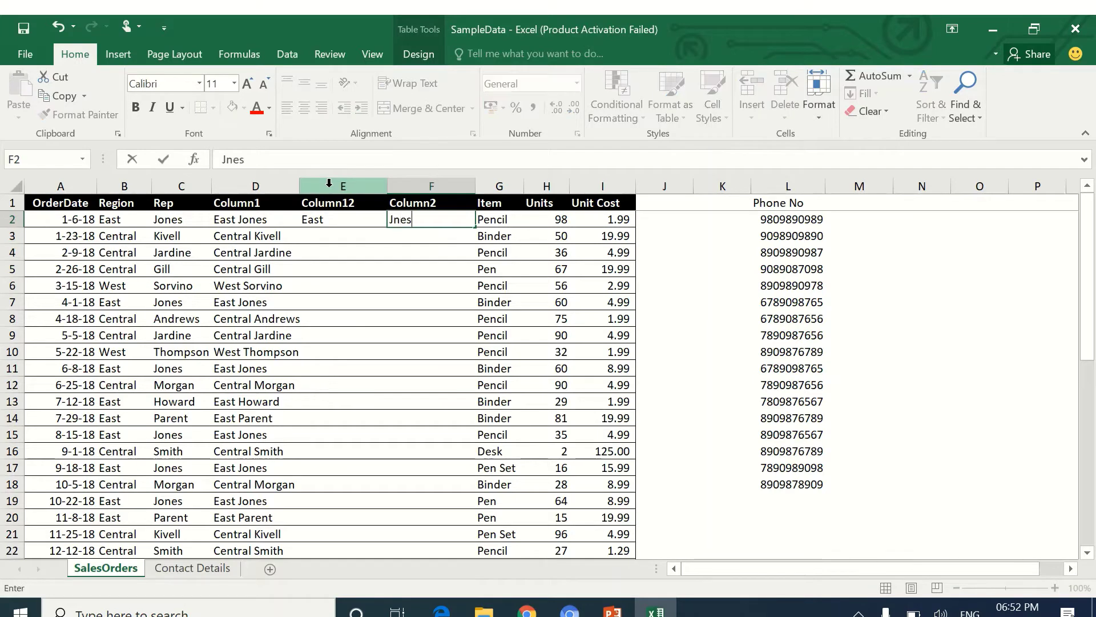
key(BackSpace)
key(BackSpace)
key(BackSpace)
text(ones)
key(Return)
key(Up)
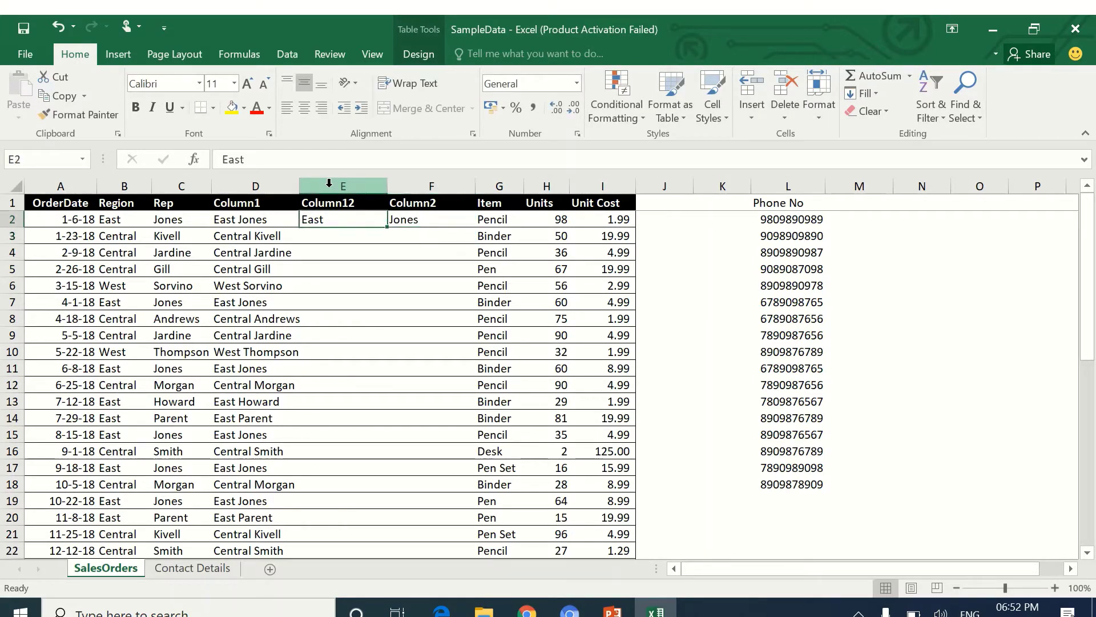
Flash Fill column E down to row 44 with each order's region.
key(shift+Down)
key(shift+Down)
key(shift+Down)
key(shift+Down)
key(shift+Down)
key(shift+Down)
key(shift+Down)
key(shift+Down)
key(shift+Down)
key(shift+Down)
key(shift+Down)
key(shift+Down)
key(shift+Down)
key(shift+Down)
key(shift+Down)
key(shift+Down)
key(shift+Down)
key(shift+Down)
key(shift+Down)
key(shift+Down)
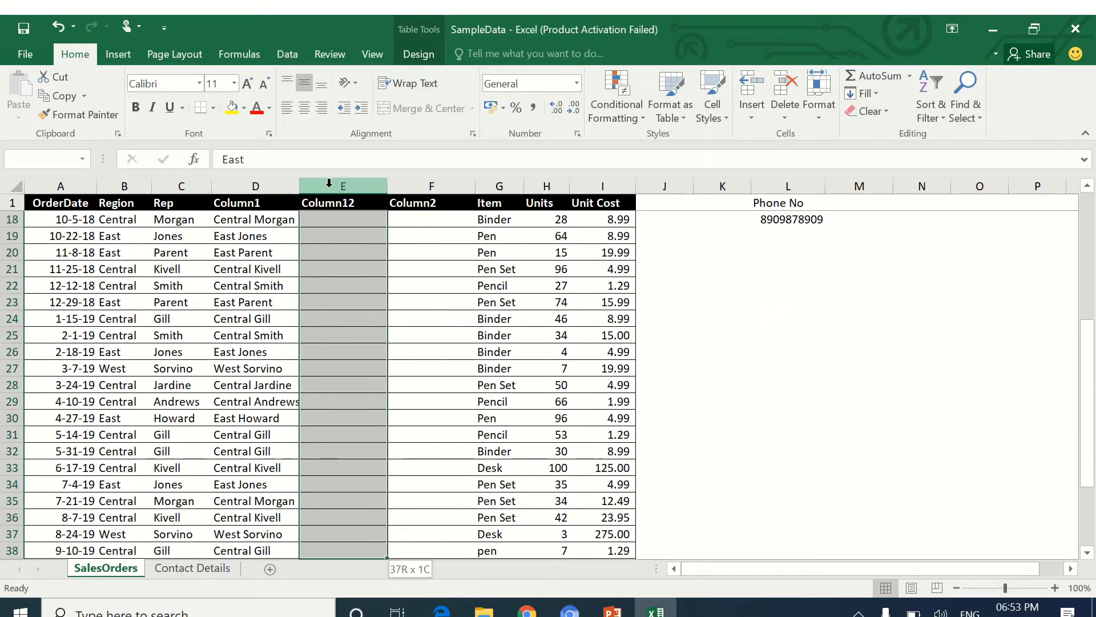
key(shift+Down)
key(shift+Down)
key(shift+Down)
key(shift+Down)
key(shift+Down)
key(shift+Down)
key(shift+Down)
key(shift+Down)
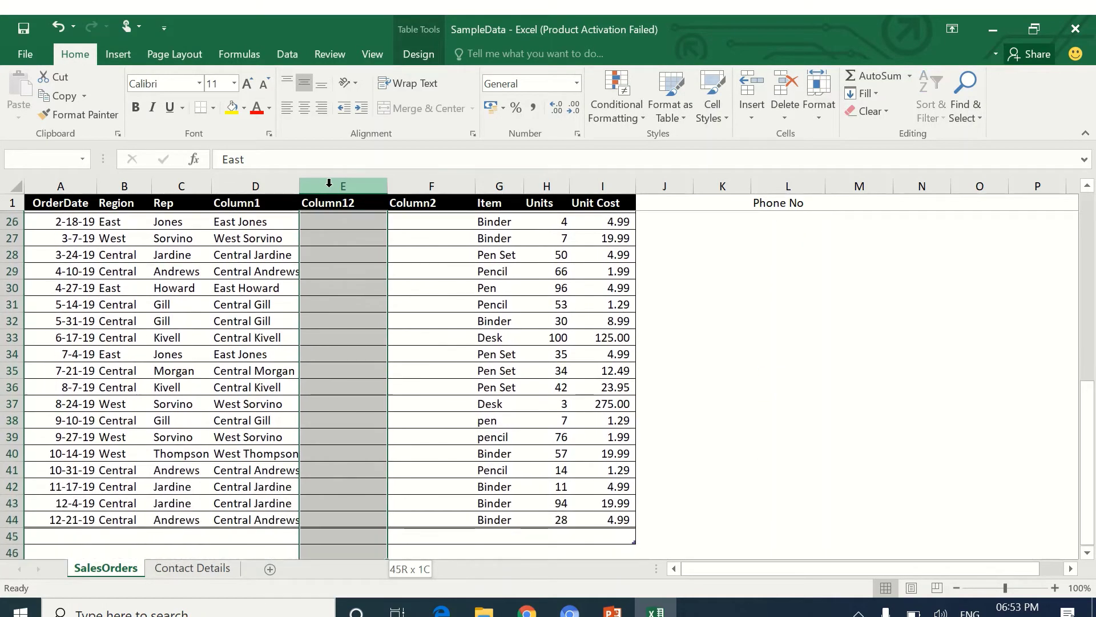
key(shift+Up)
key(shift+Up)
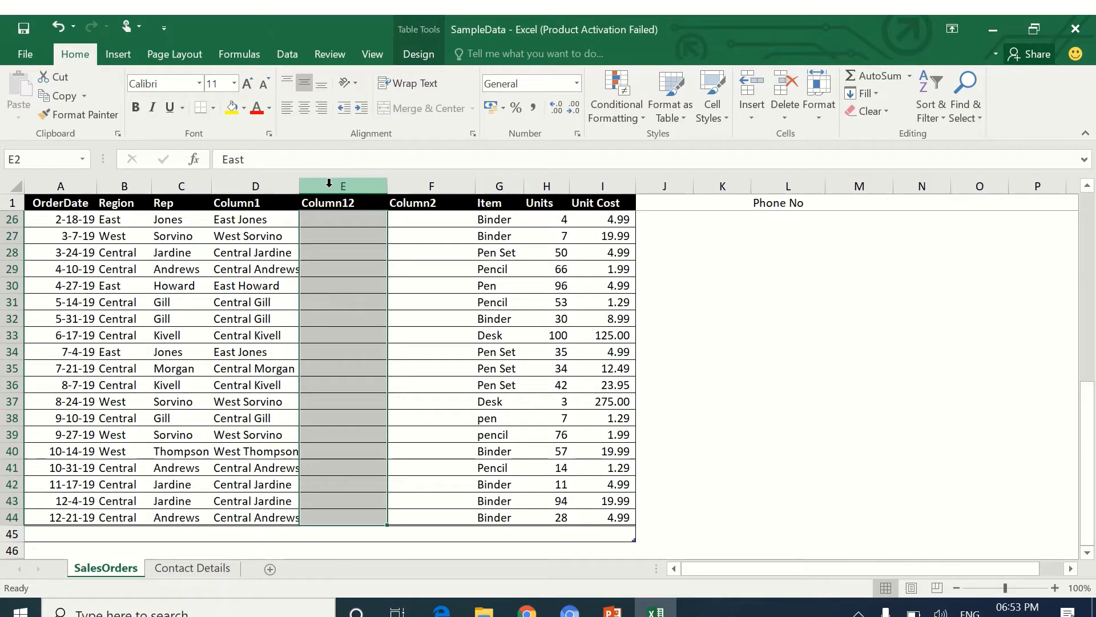
key(ctrl+e)
key(Up)
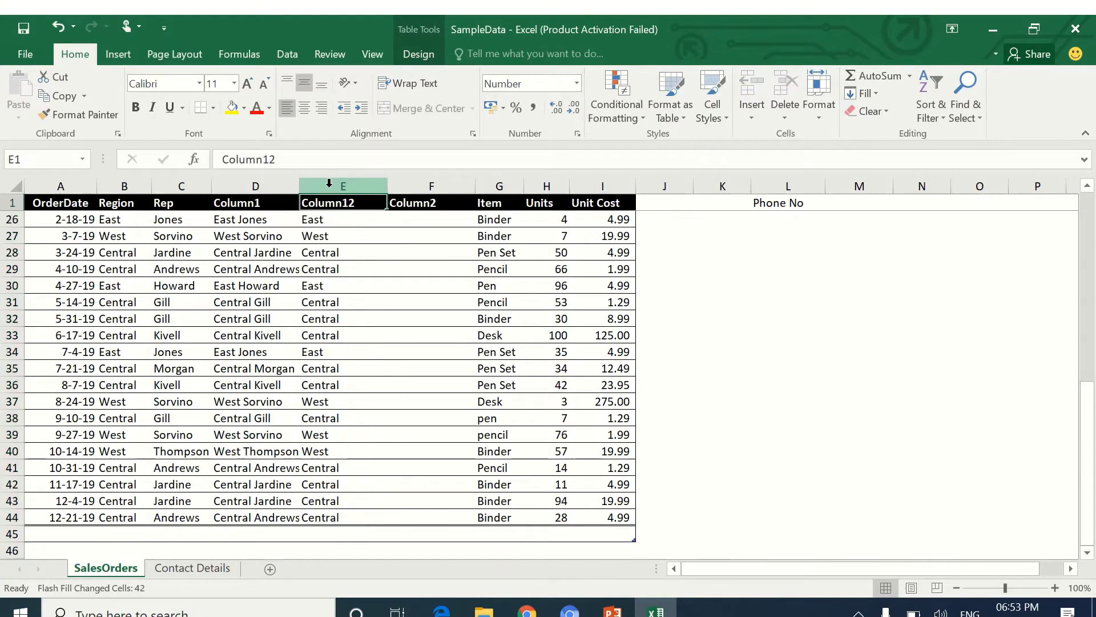
drag(1090, 456, 1090, 197)
Flash Fill column F down to row 44 with each order's rep name.
click(440, 220)
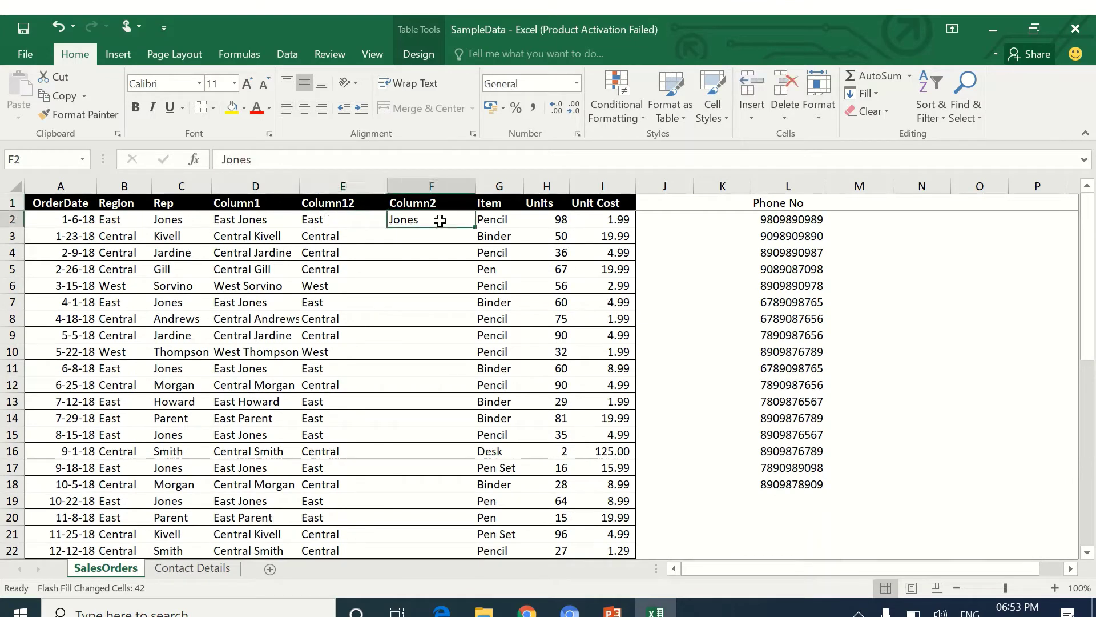
key(shift+Down)
key(shift+Down)
key(shift+Down)
key(shift+Down)
key(shift+Down)
key(shift+Down)
key(shift+Down)
key(shift+Down)
key(shift+Down)
key(shift+Down)
key(shift+Down)
key(shift+Down)
key(shift+Down)
key(shift+Down)
key(shift+Down)
key(shift+Down)
key(shift+Down)
key(shift+Down)
key(shift+Down)
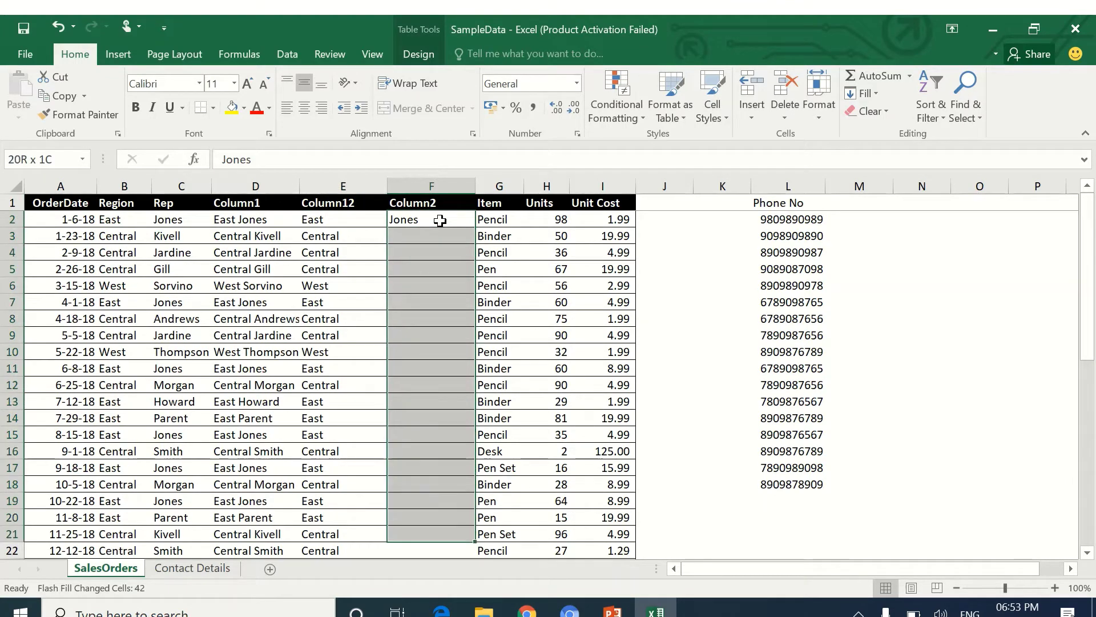
key(shift+Down)
key(shift+Down)
key(shift+Down)
key(shift+Down)
key(shift+Down)
key(shift+Down)
key(shift+Down)
key(shift+Down)
key(shift+Down)
key(shift+Down)
key(shift+Down)
key(shift+Down)
key(shift+Down)
key(shift+Down)
key(shift+Down)
key(shift+Down)
key(shift+Down)
key(shift+Down)
key(shift+Down)
key(shift+Down)
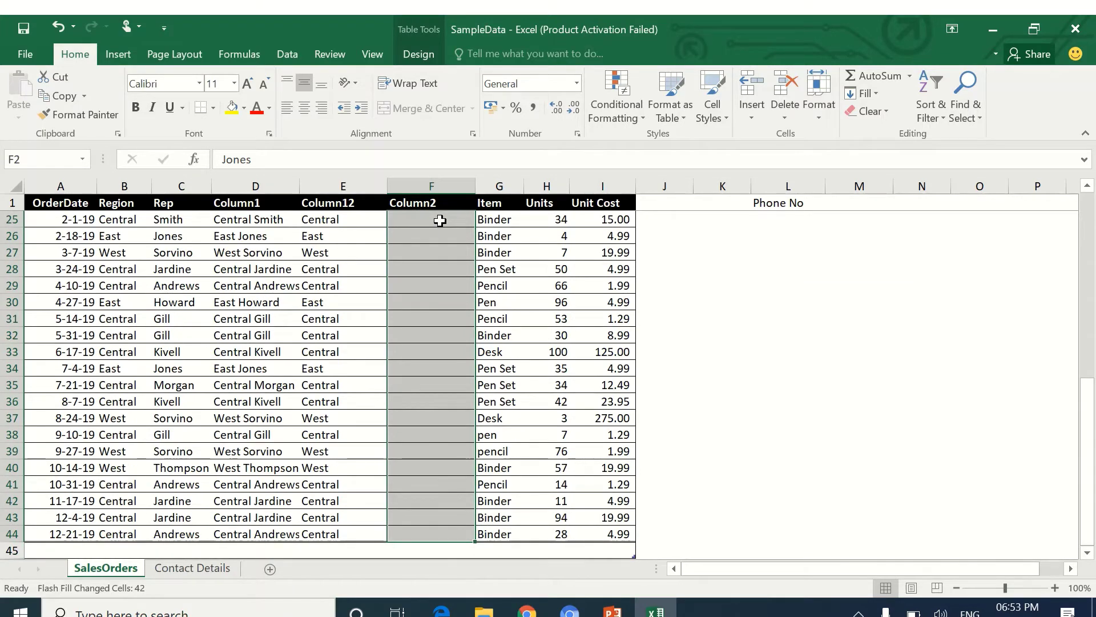
key(ctrl+e)
key(Up)
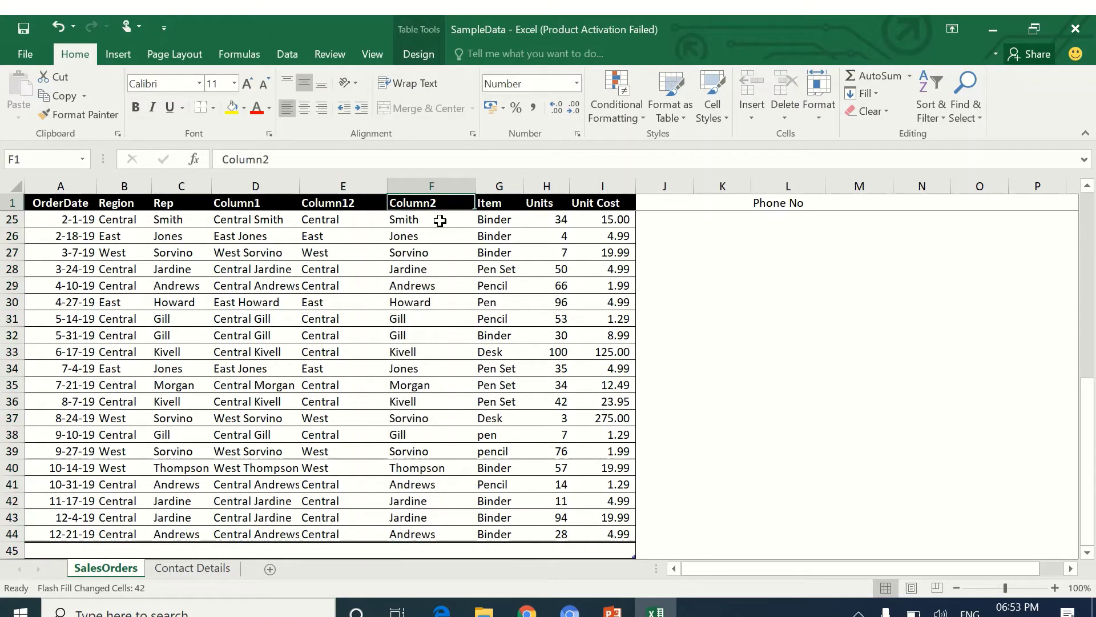
drag(1089, 402, 1089, 217)
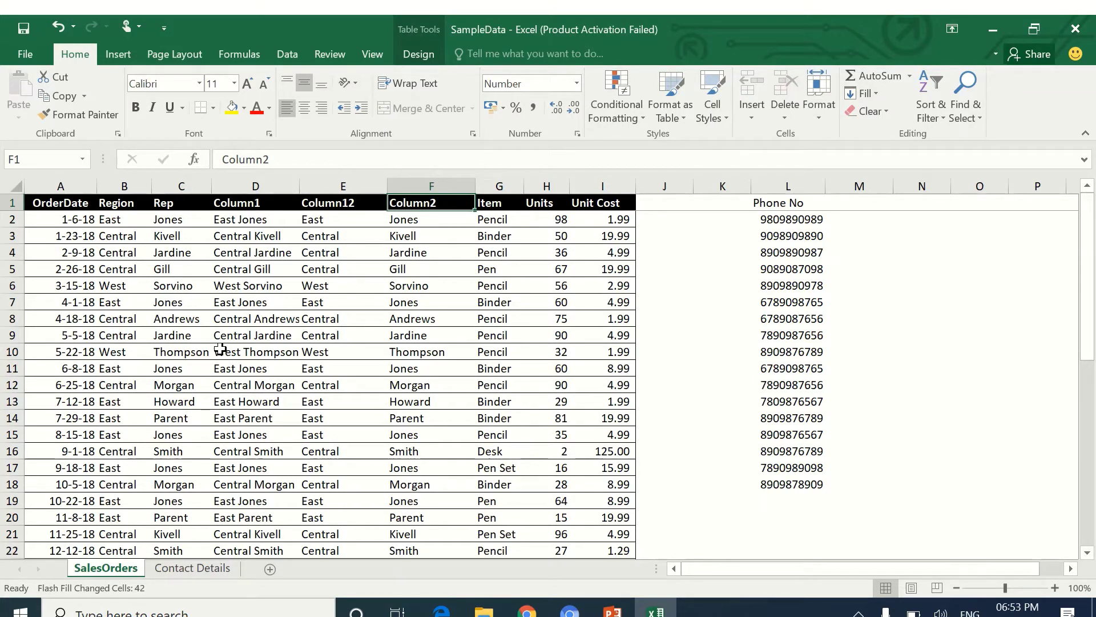
Try Flash Fill from an 'East Jones' example in J2, then dismiss the no-pattern message.
click(652, 220)
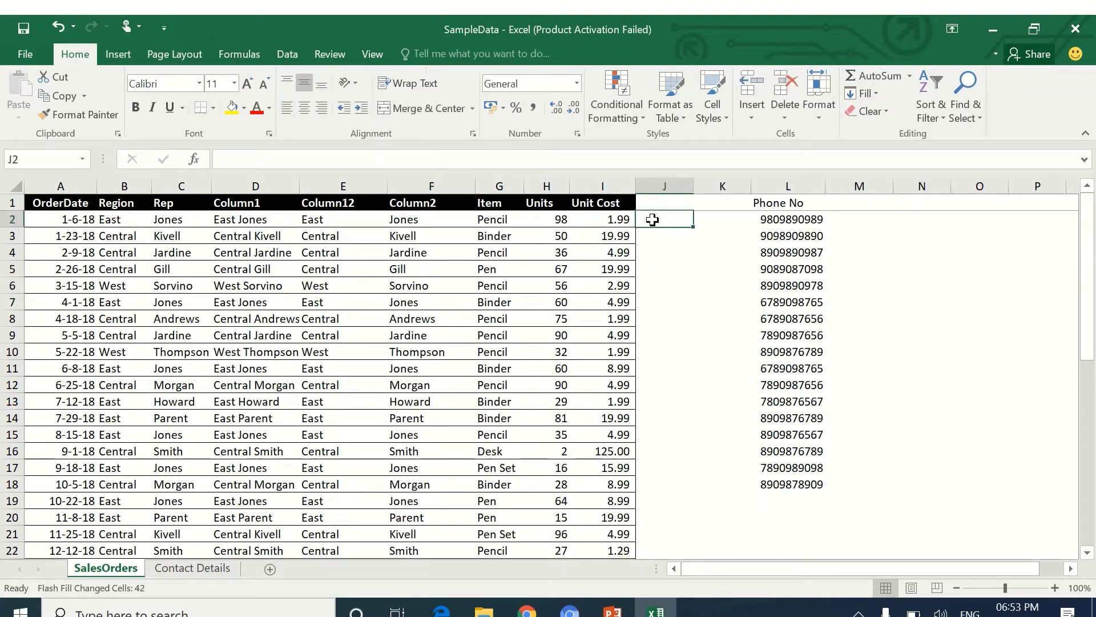
text(E)
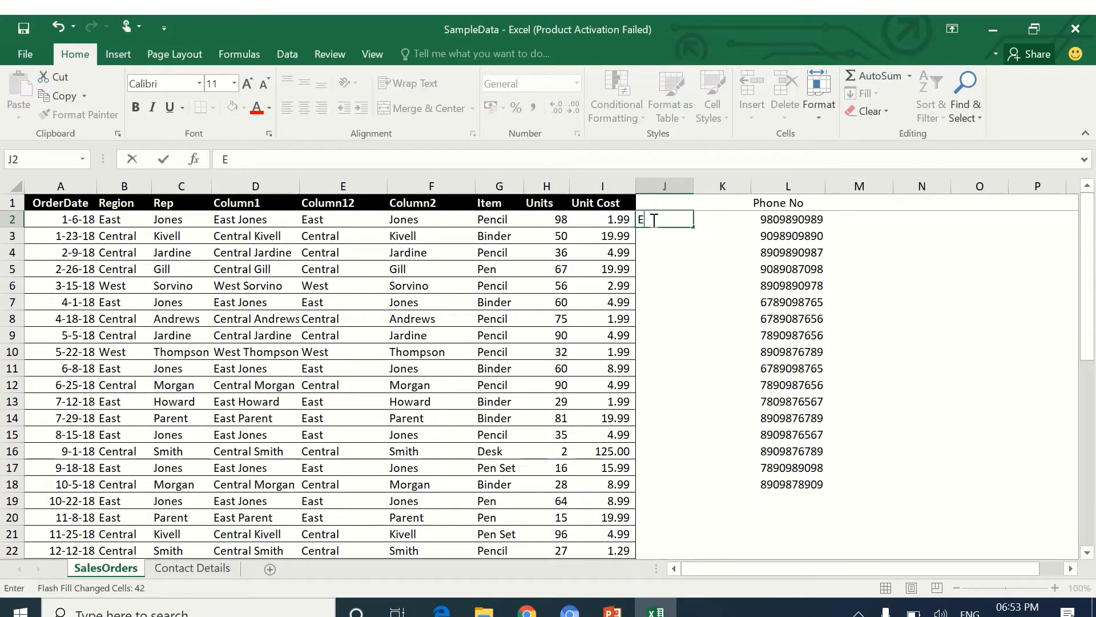
text(ast Jones)
key(Return)
drag(652, 219, 664, 351)
key(shift+Down)
key(shift+Down)
key(shift+Down)
key(shift+Down)
key(shift+Down)
key(shift+Down)
key(shift+Down)
key(shift+Down)
key(shift+Down)
key(shift+Down)
key(shift+Down)
key(shift+Down)
key(shift+Down)
key(shift+Down)
key(shift+Down)
key(shift+Down)
key(shift+Down)
key(shift+Down)
key(shift+Down)
key(shift+Down)
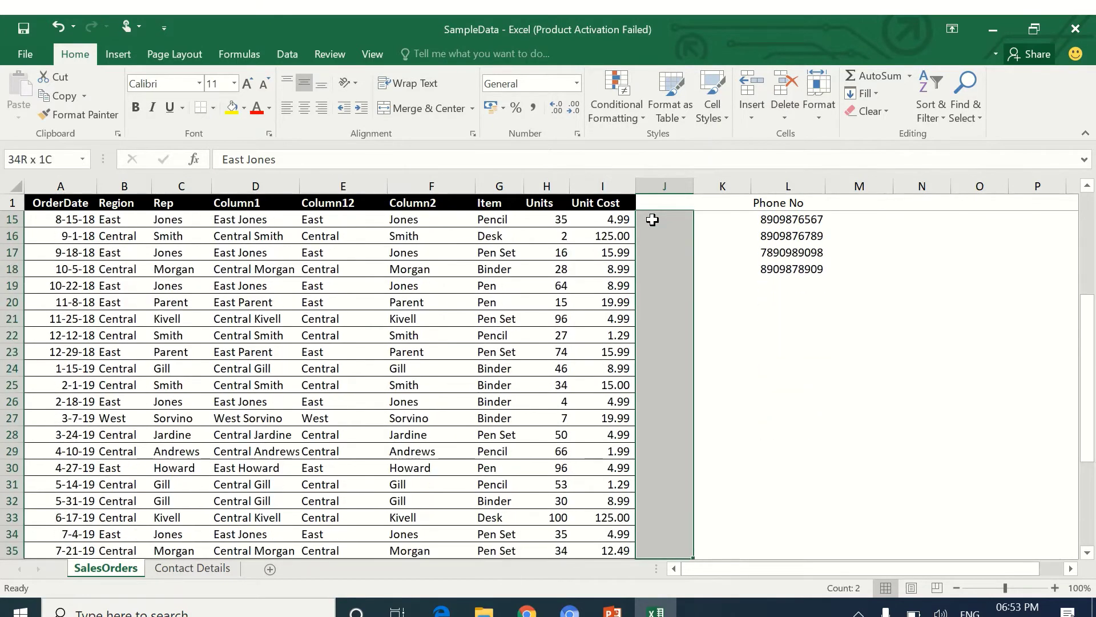
key(ctrl+e)
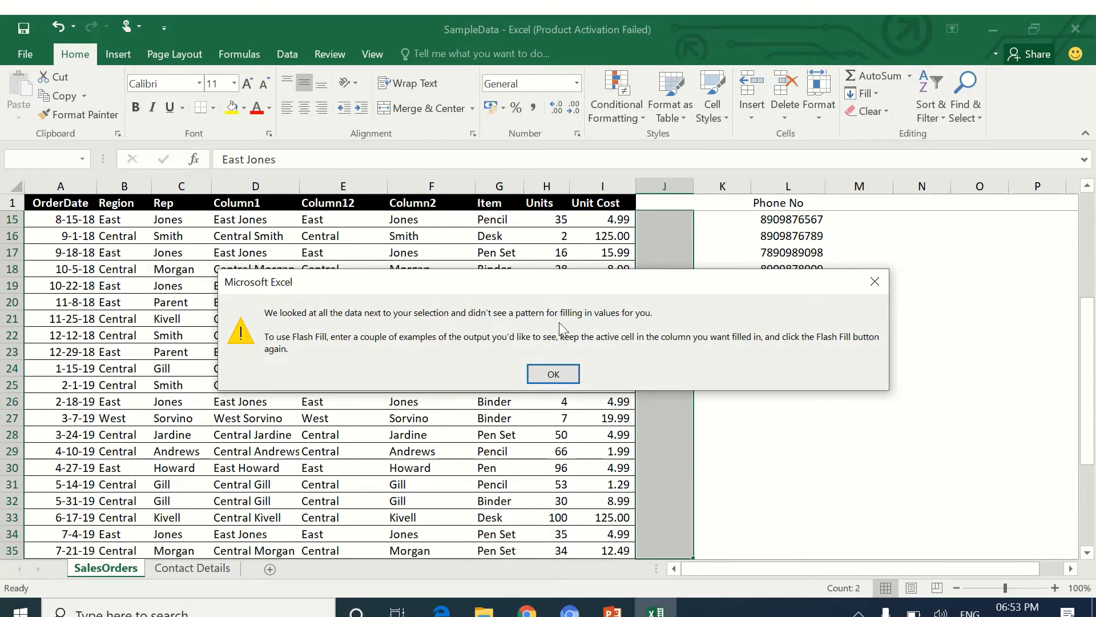
click(564, 372)
Delete the East Jones column with Ctrl+- and move to cell L2.
drag(1088, 377, 1091, 161)
click(669, 184)
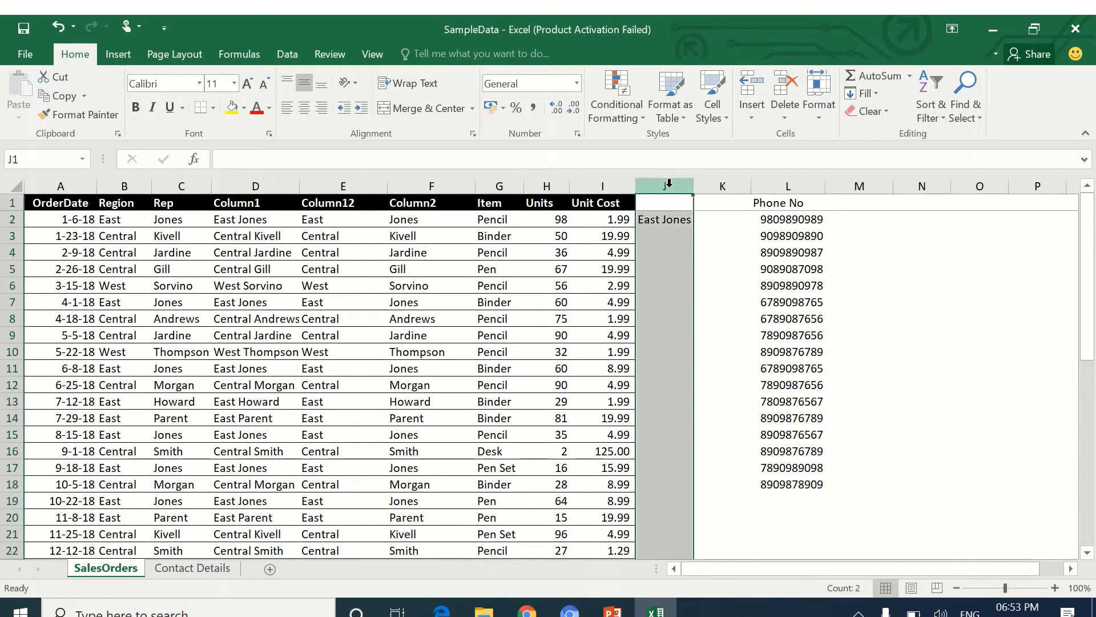
key(ctrl+minus)
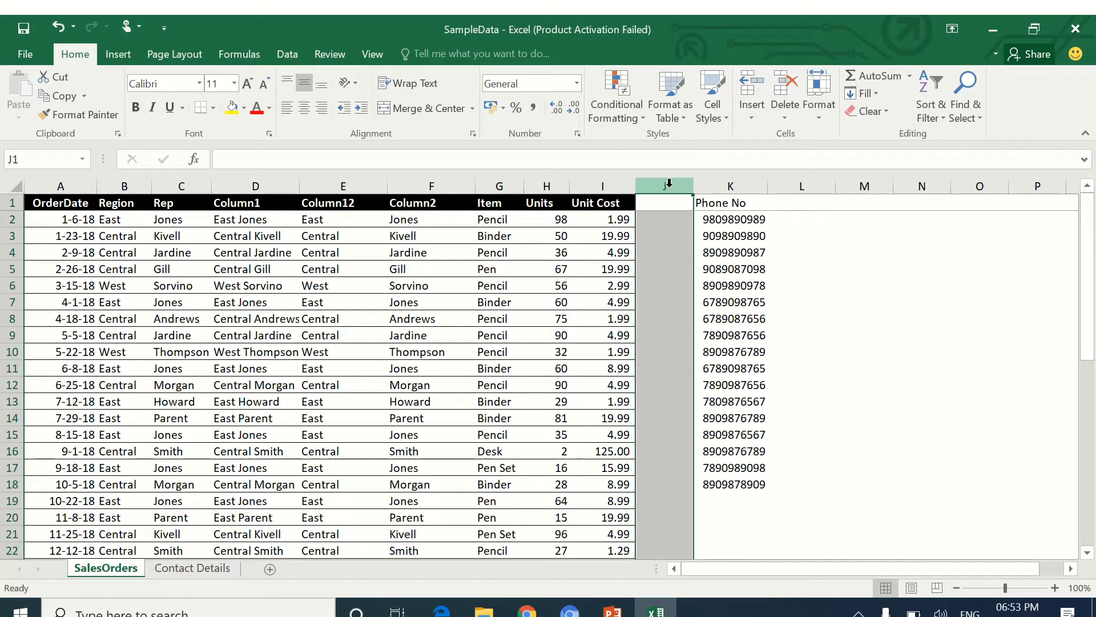
key(Right)
key(Right)
key(Down)
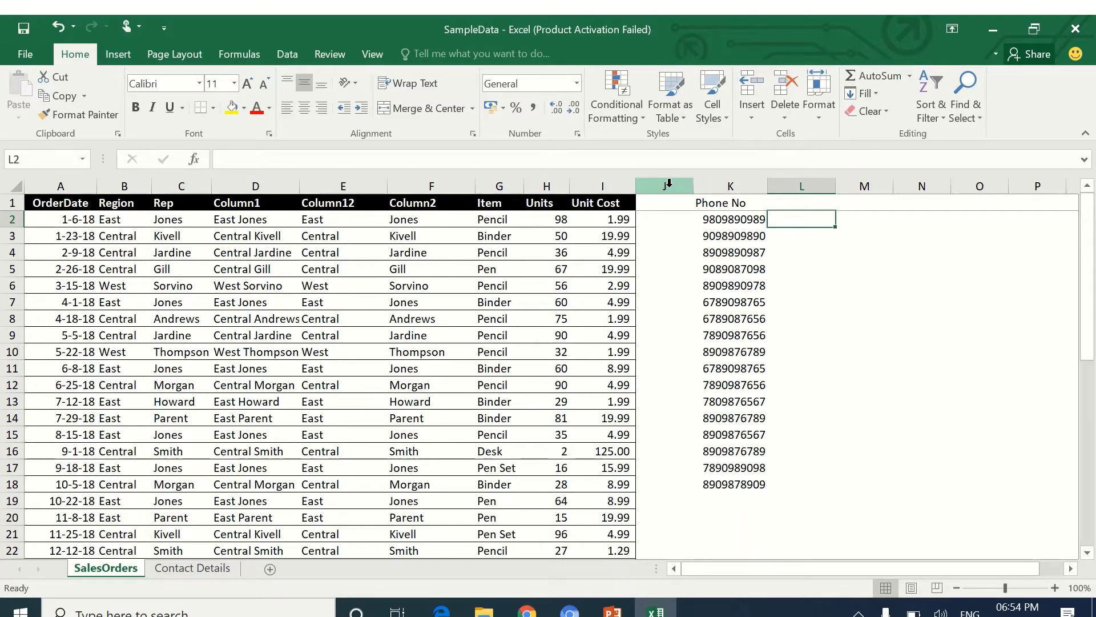
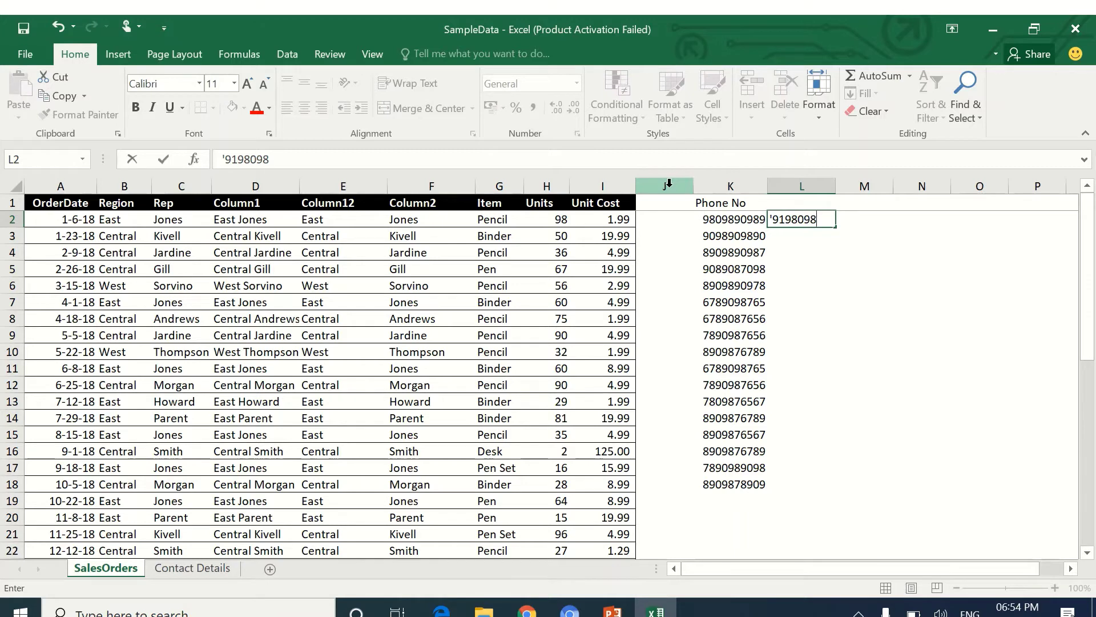
key(Return)
key(Up)
key(shift+Down)
key(shift+Down)
key(shift+Down)
key(shift+Down)
key(shift+Down)
key(shift+Down)
key(shift+Down)
key(shift+Down)
key(shift+Down)
key(shift+Down)
key(shift+Down)
key(shift+Down)
key(shift+Down)
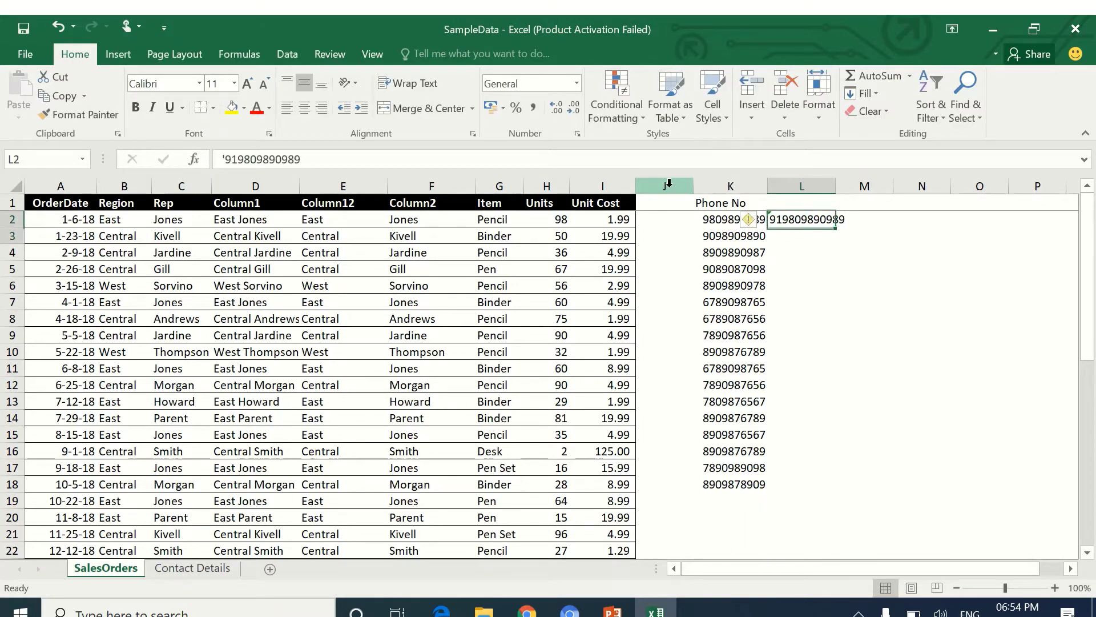
key(shift+Down)
key(shift+Down)
key(shift+Down)
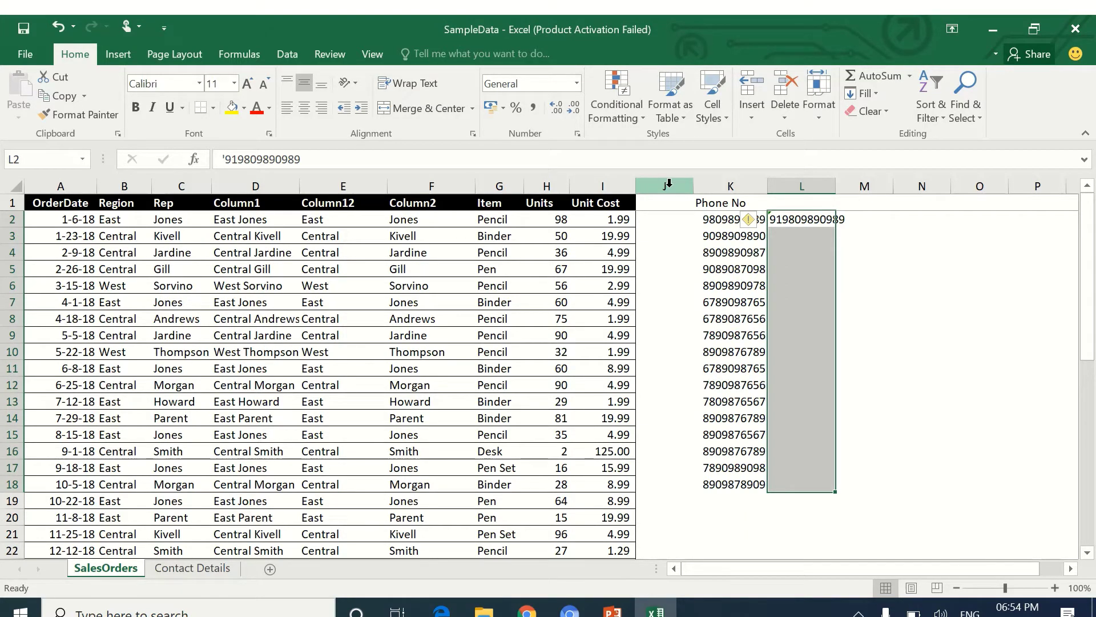
key(ctrl+e)
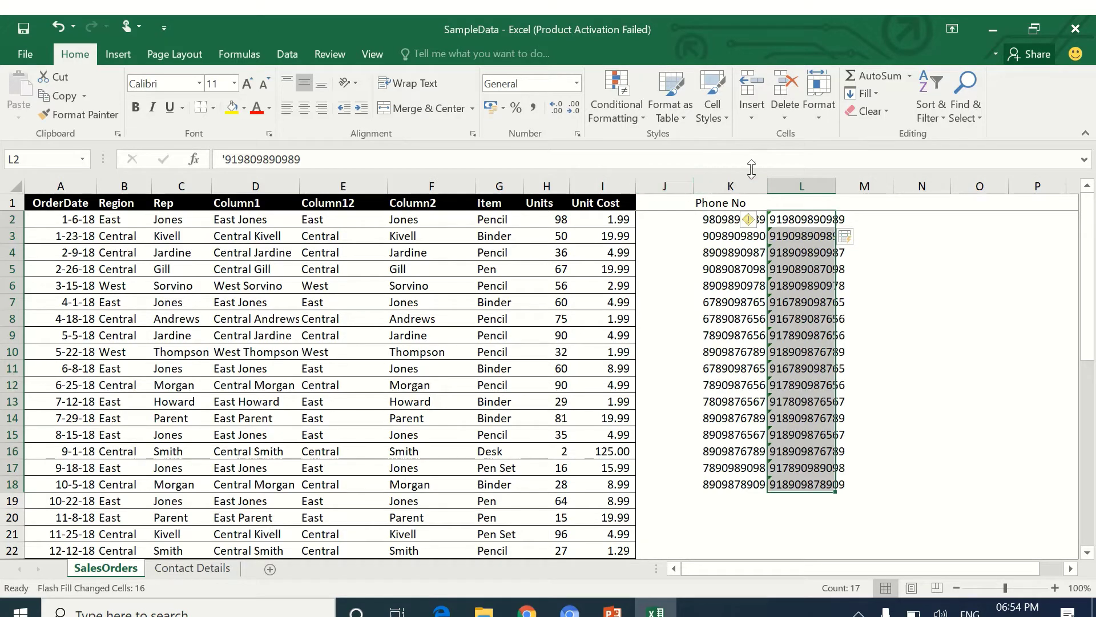
double_click(835, 186)
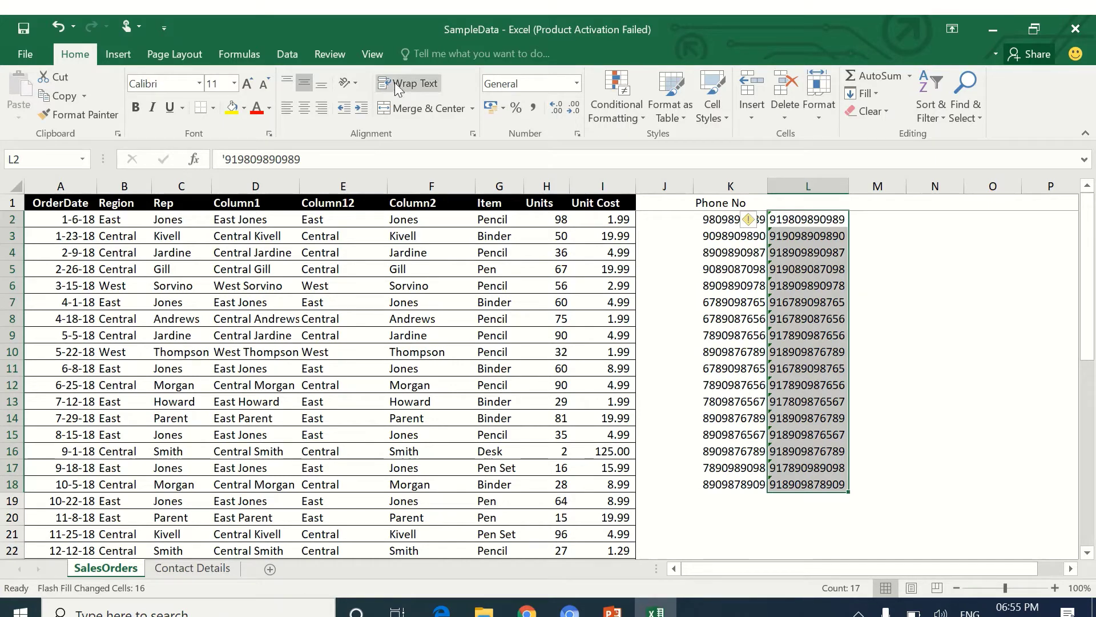
Uncheck Automatically Flash Fill in the Advanced options and confirm with OK.
click(25, 54)
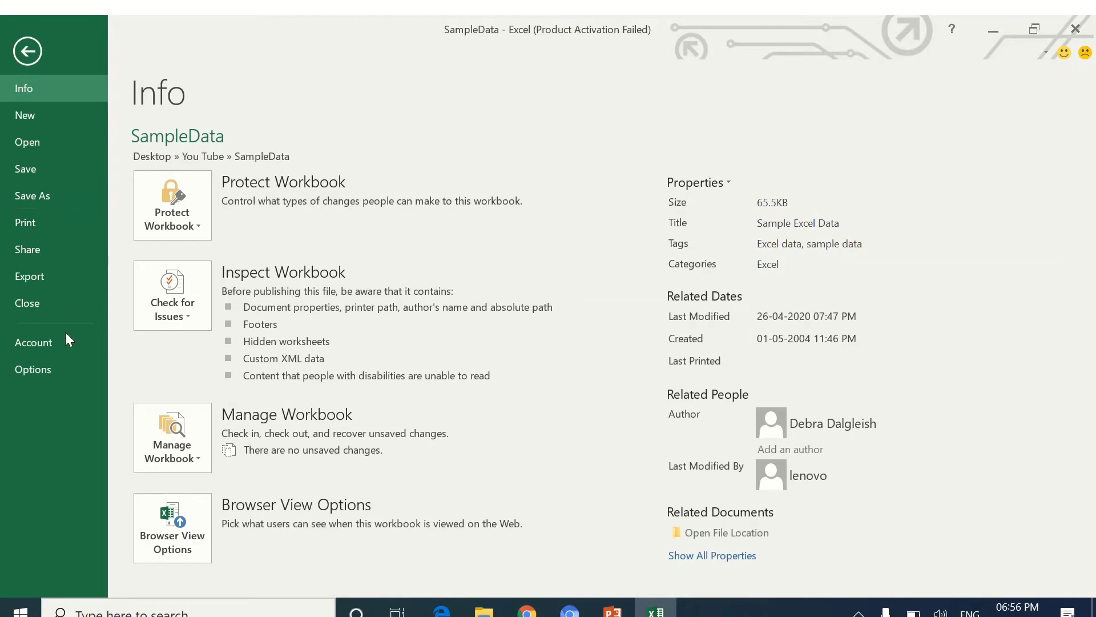
click(70, 368)
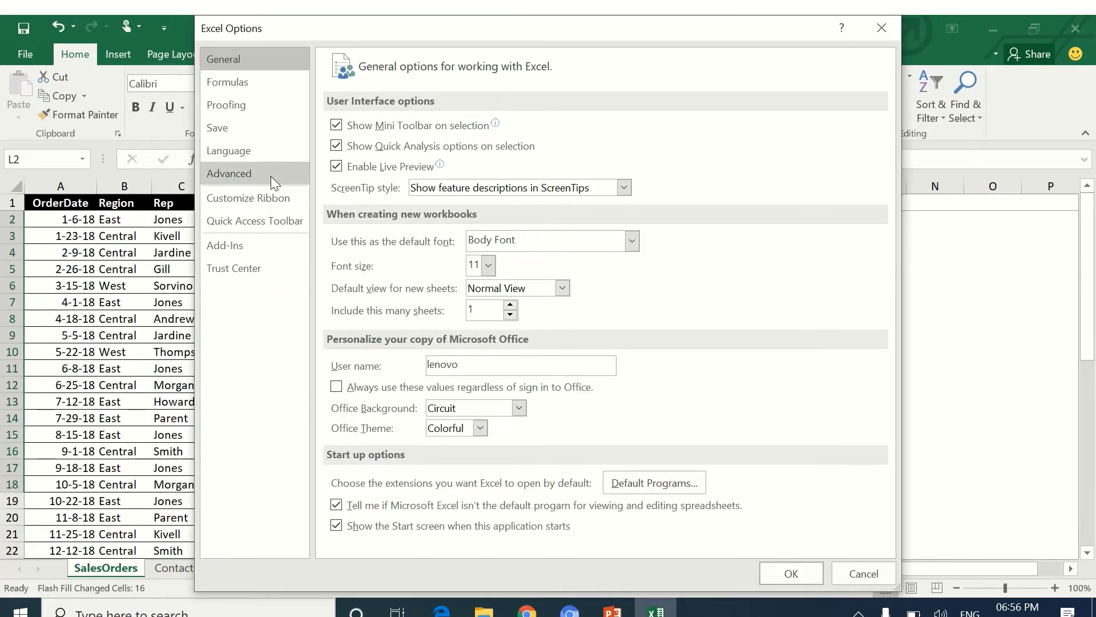
click(271, 176)
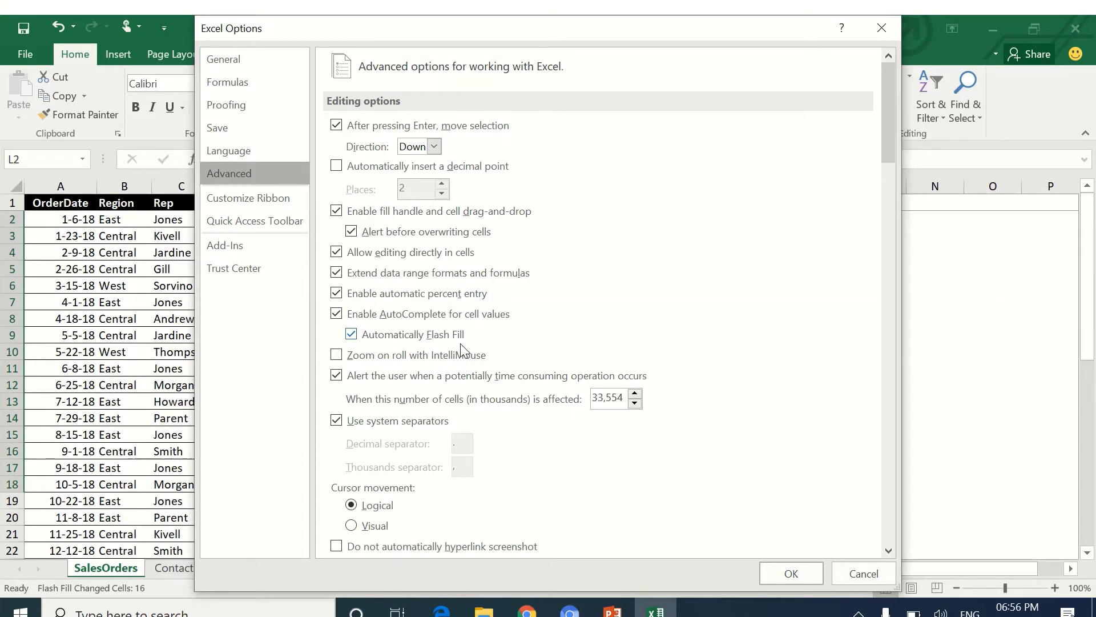
click(352, 335)
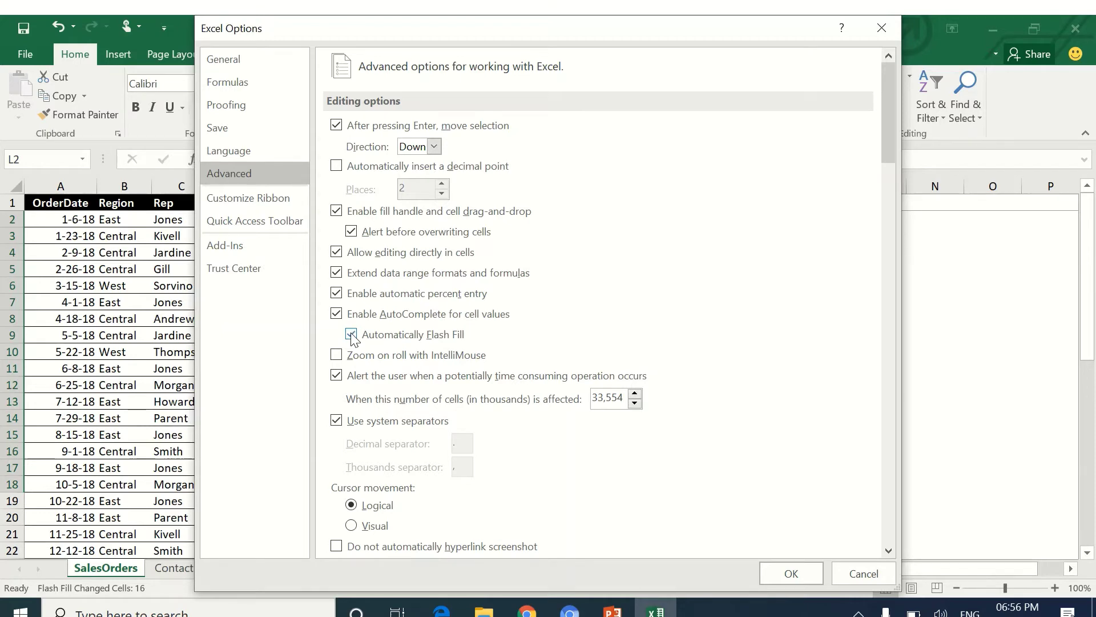
click(780, 581)
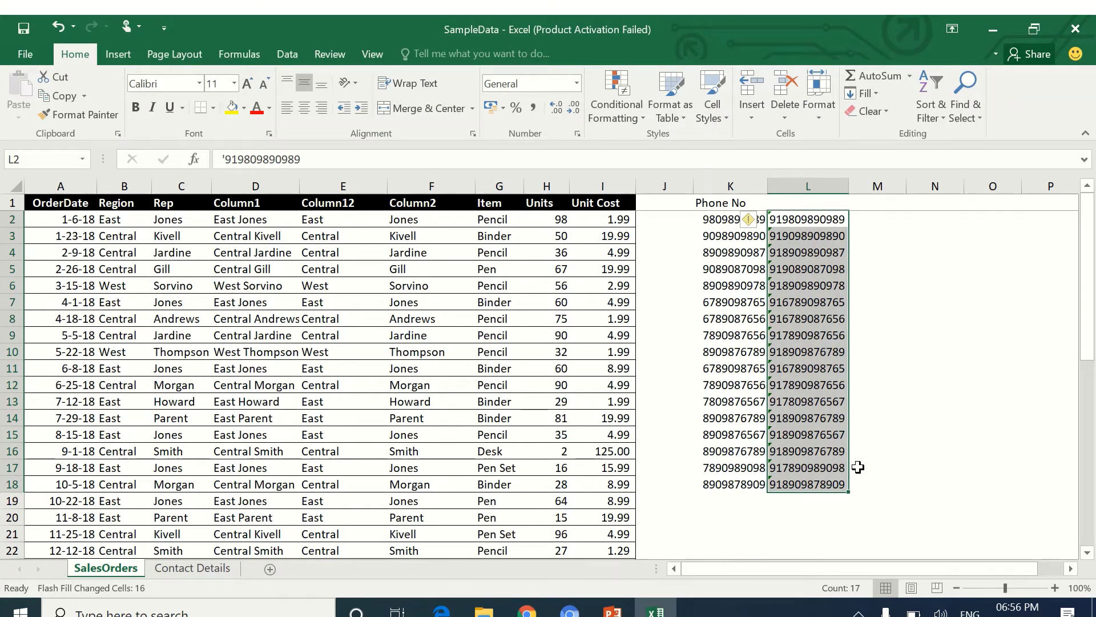
Switch from PowerPoint back to the SampleData Excel window with Alt+Tab.
mouse_move(524, 15)
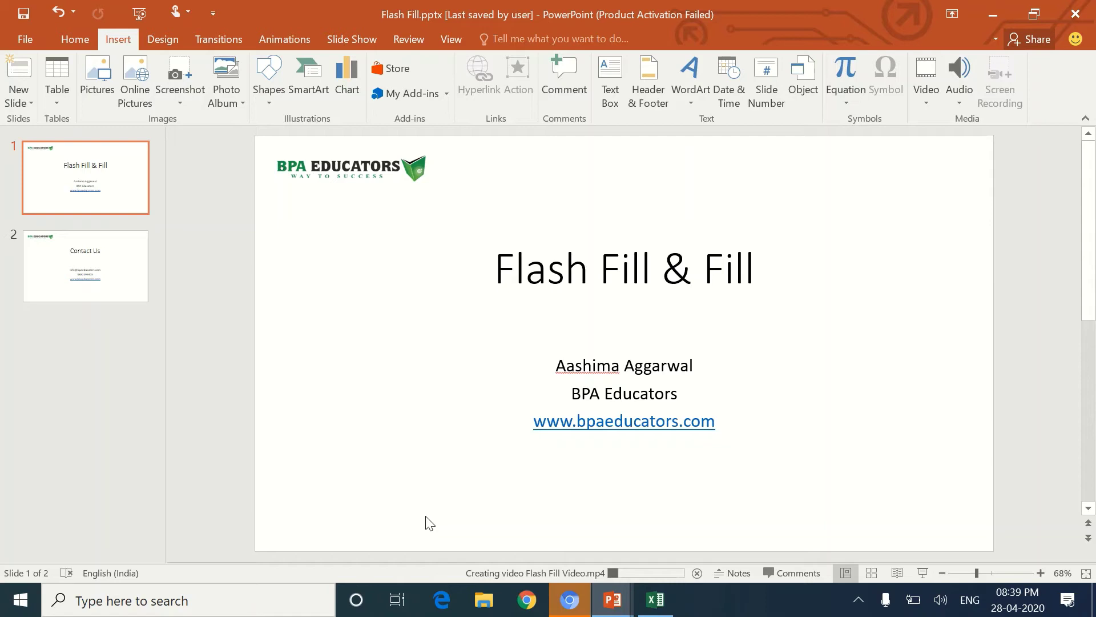
key(alt+Tab)
key(alt+Tab)
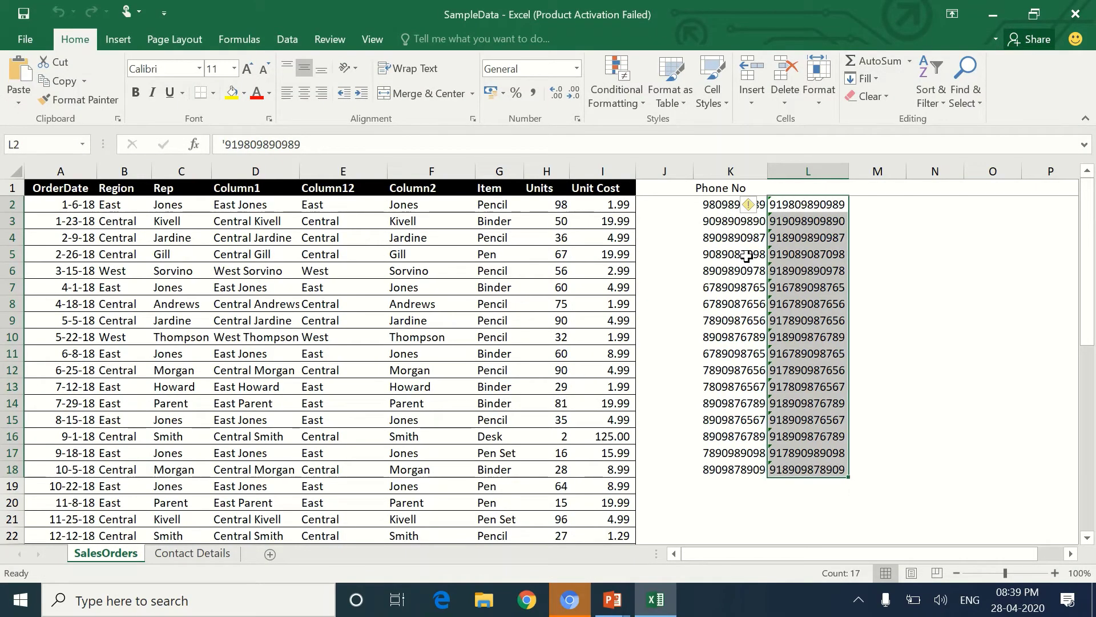
Delete both phone-number columns, then Column12 and Column2, then Column1.
click(731, 173)
drag(731, 172, 802, 166)
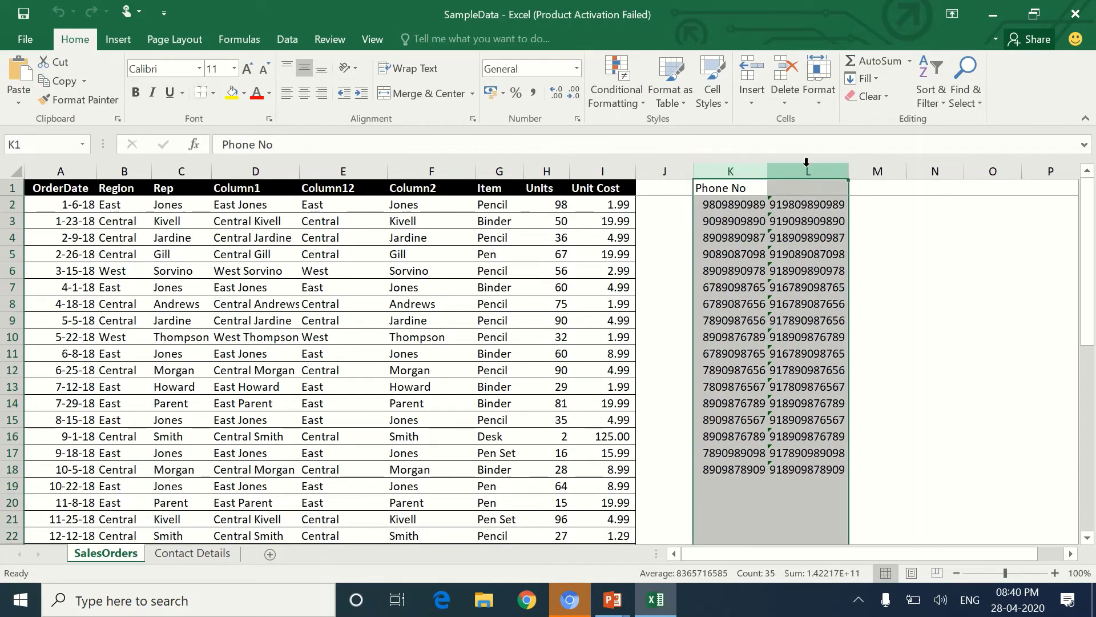
key(ctrl+minus)
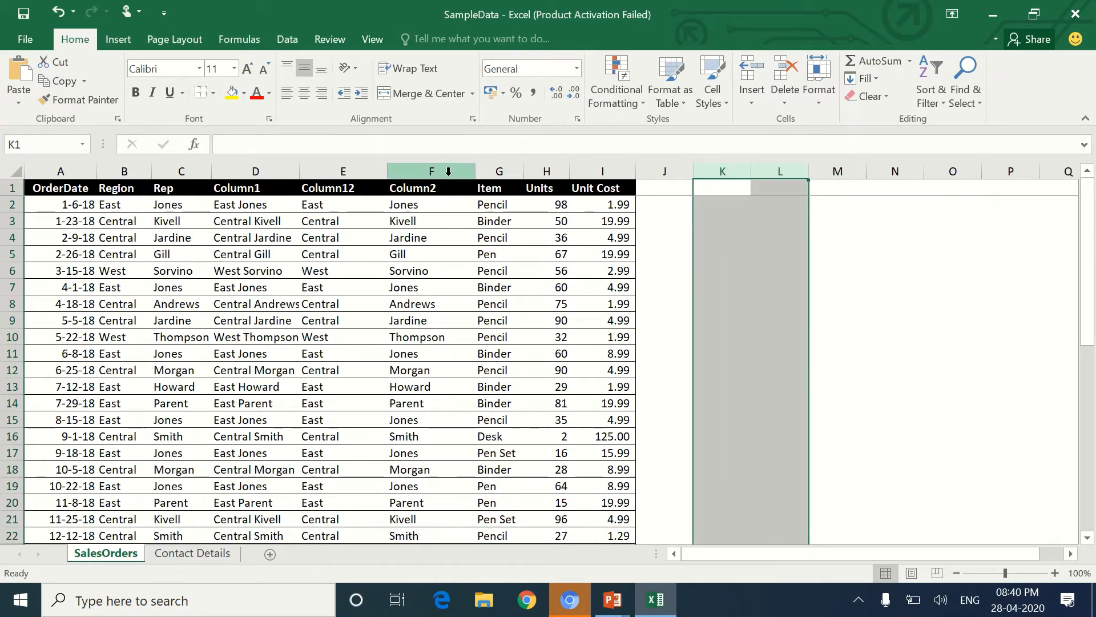
drag(434, 172, 368, 169)
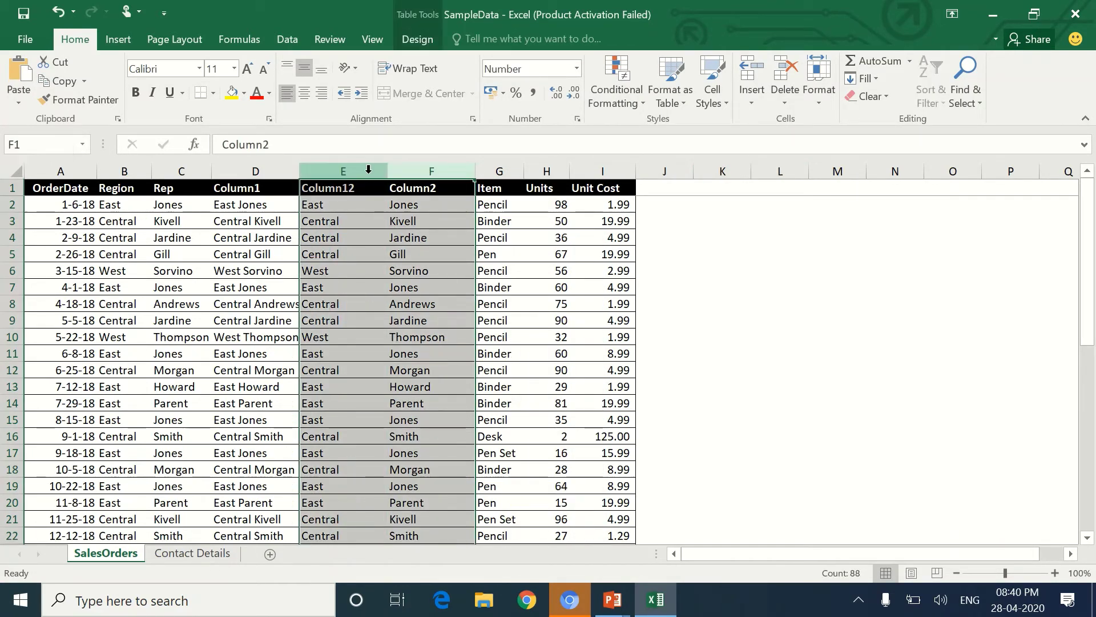
key(ctrl+minus)
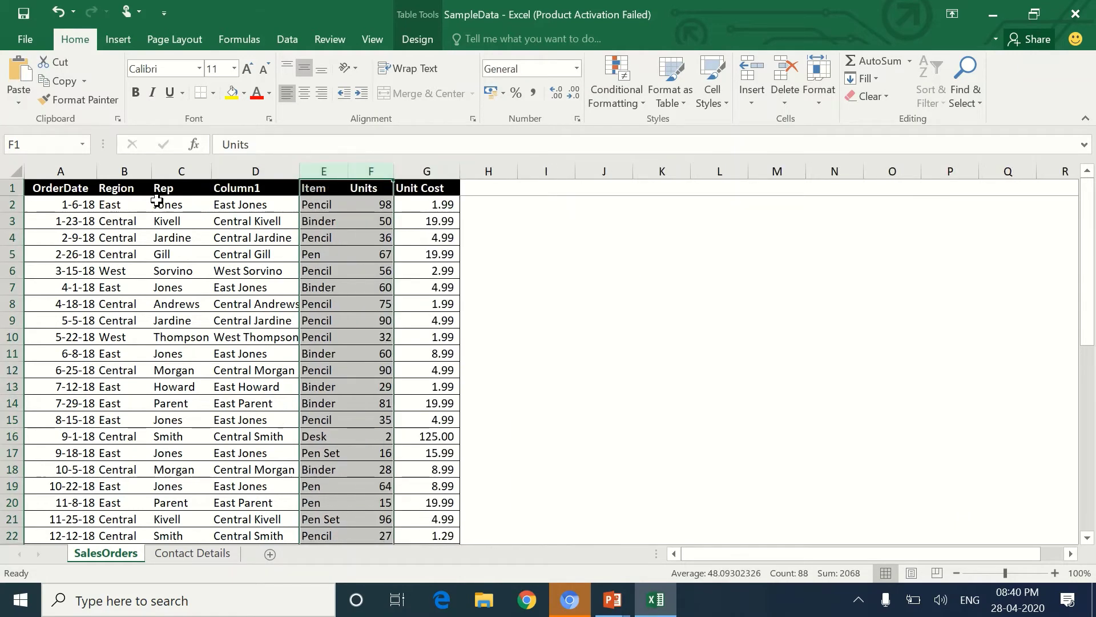
click(247, 172)
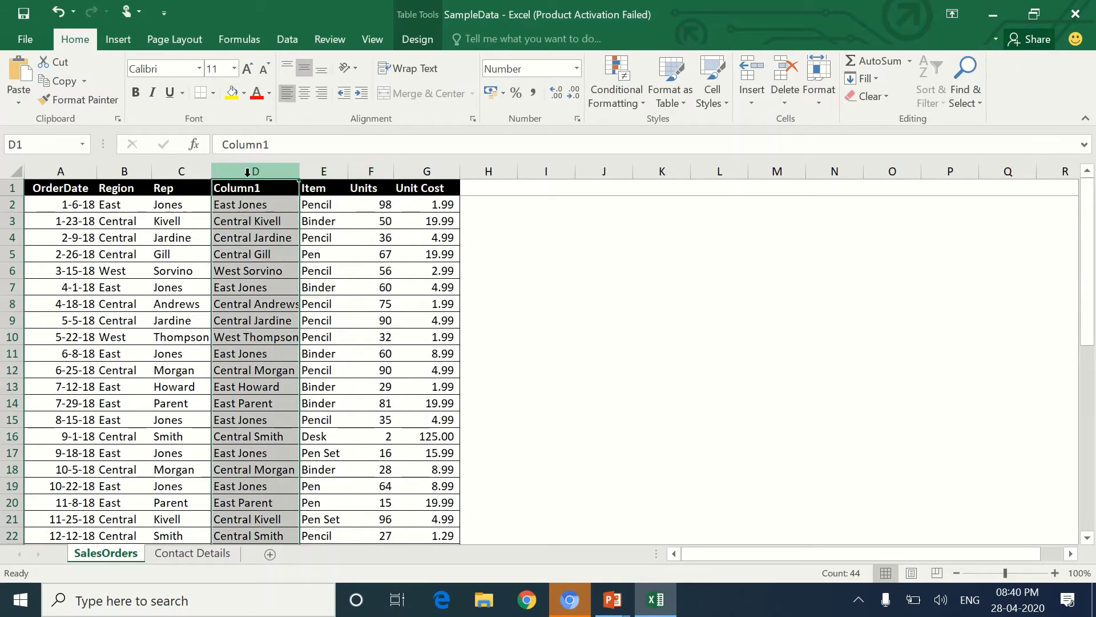
key(ctrl+minus)
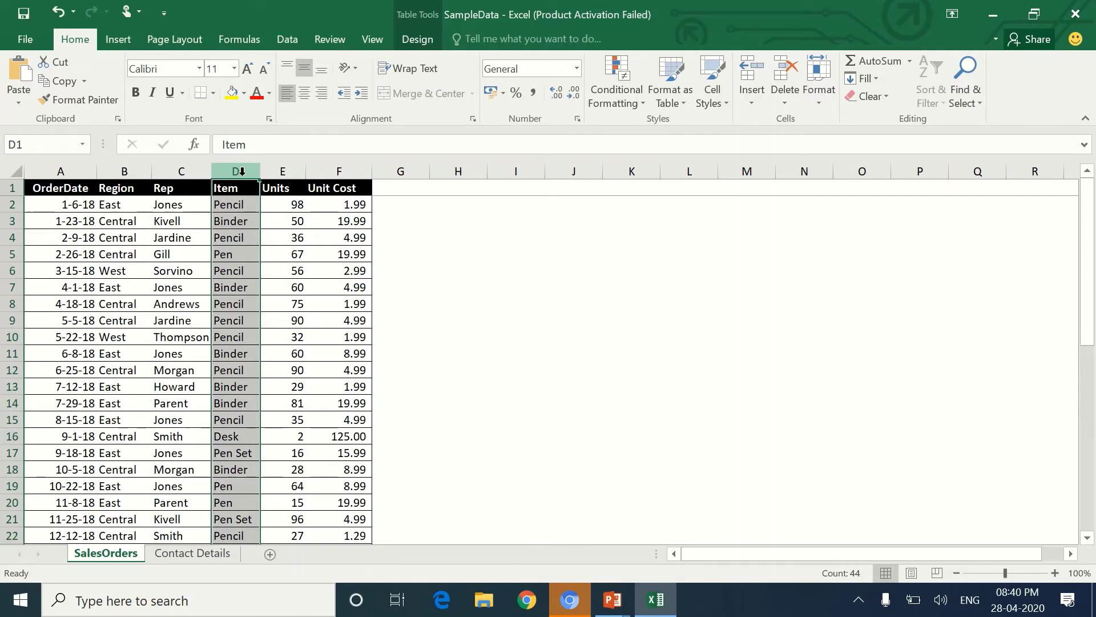
click(60, 166)
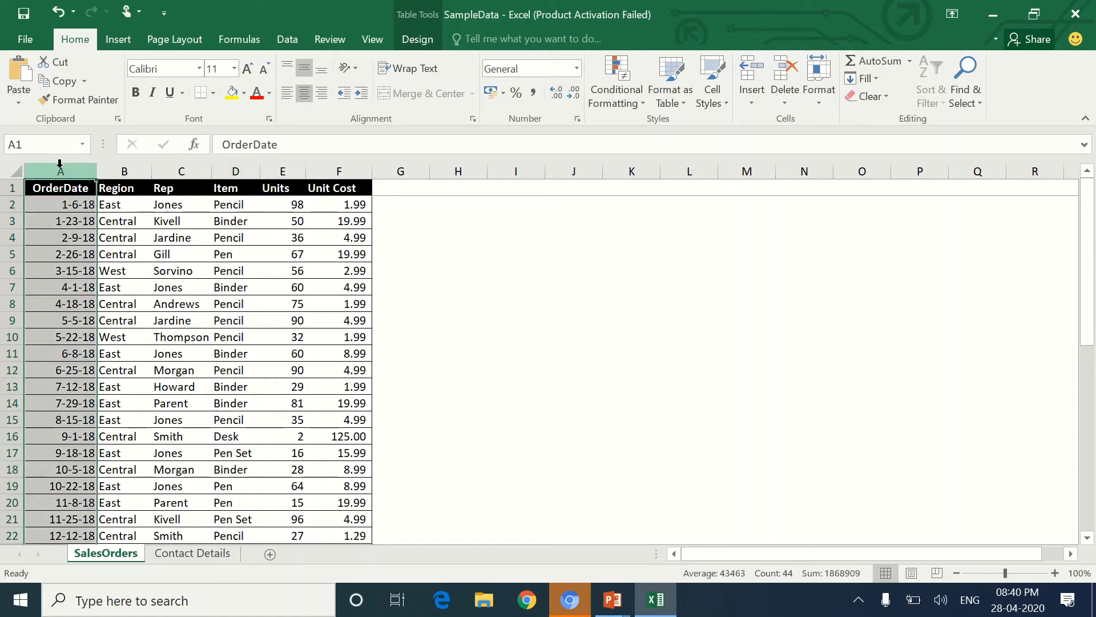
key(ctrl+shift+plus)
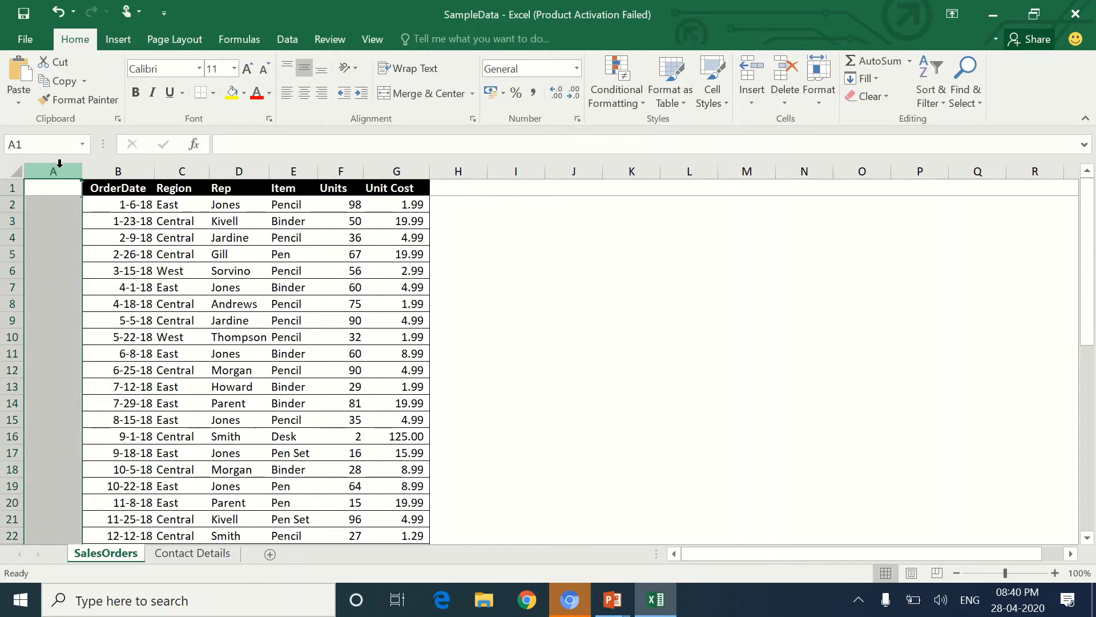
key(Down)
key(Up)
text(S.no)
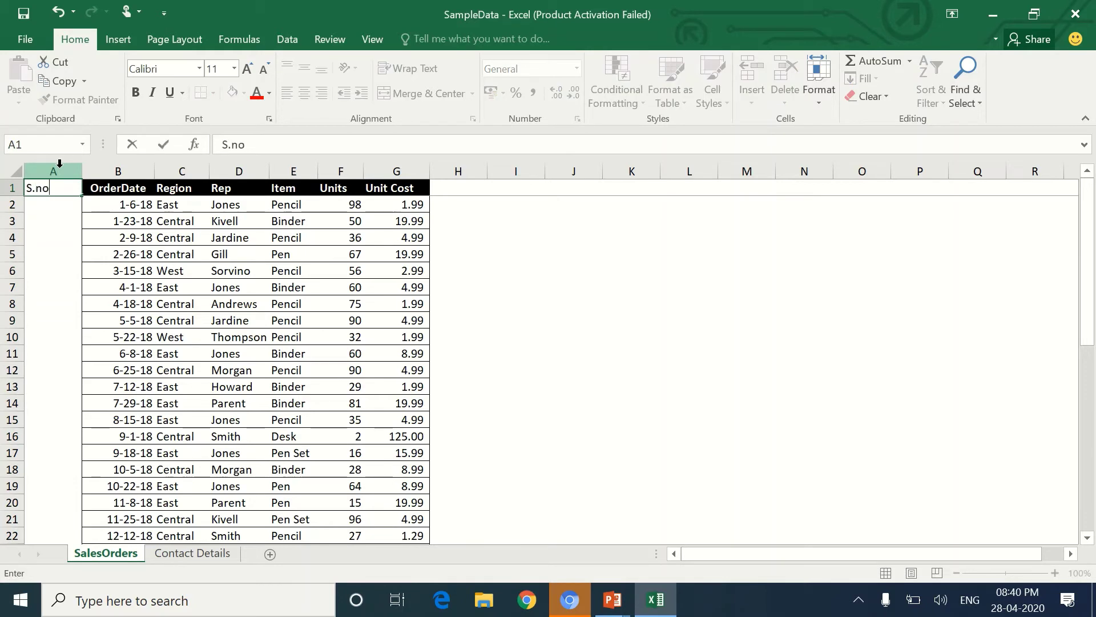
key(Return)
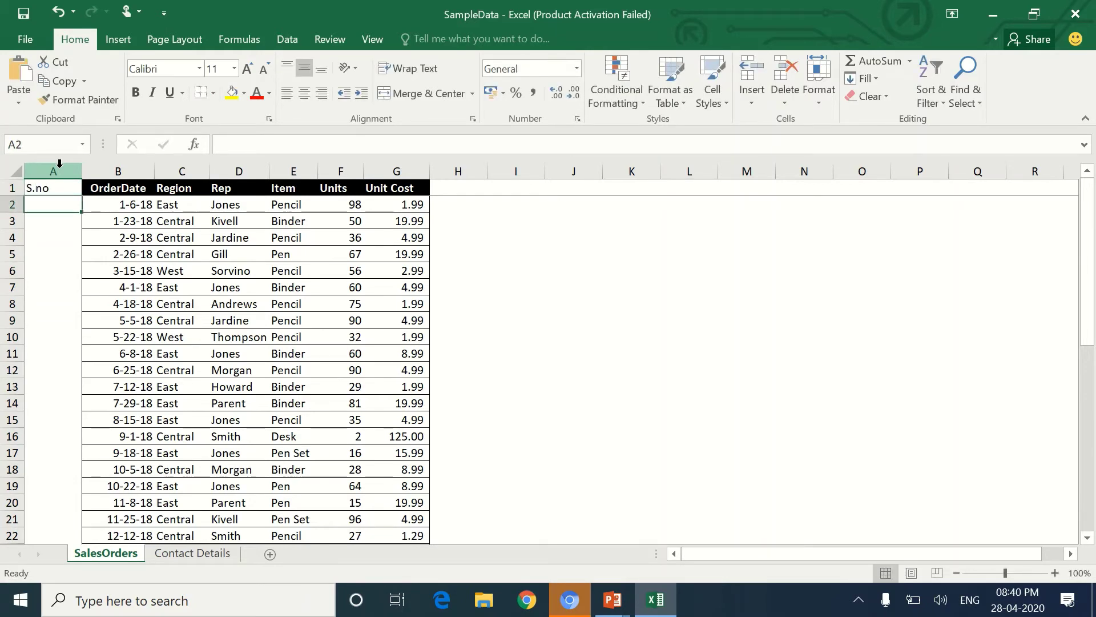
text(1)
key(Return)
text(2)
key(Return)
text(3)
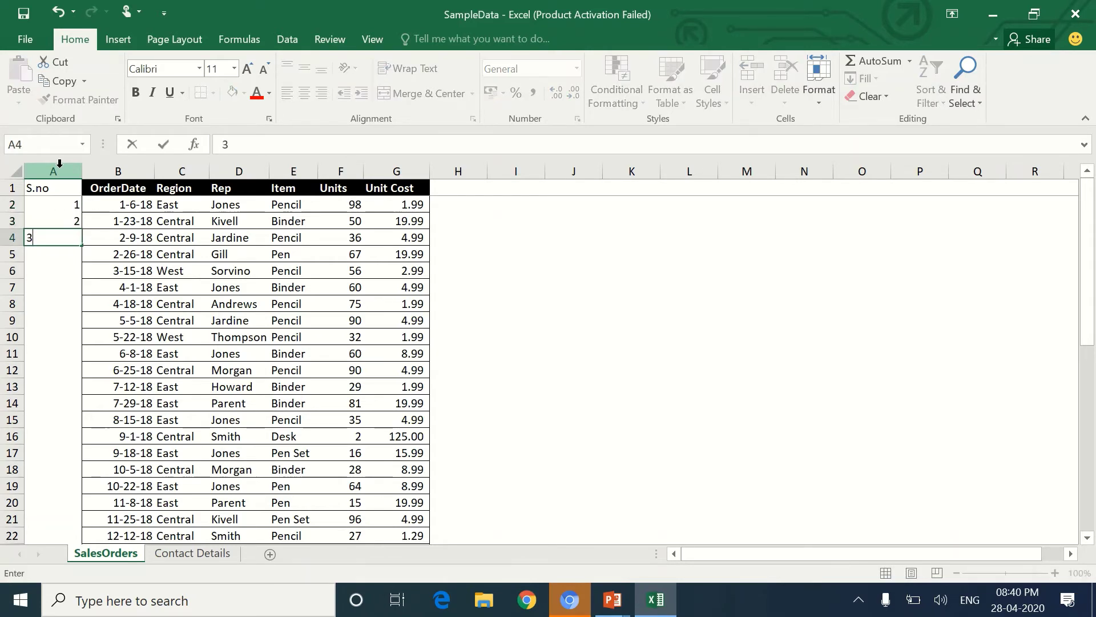
key(Return)
text(4)
key(Return)
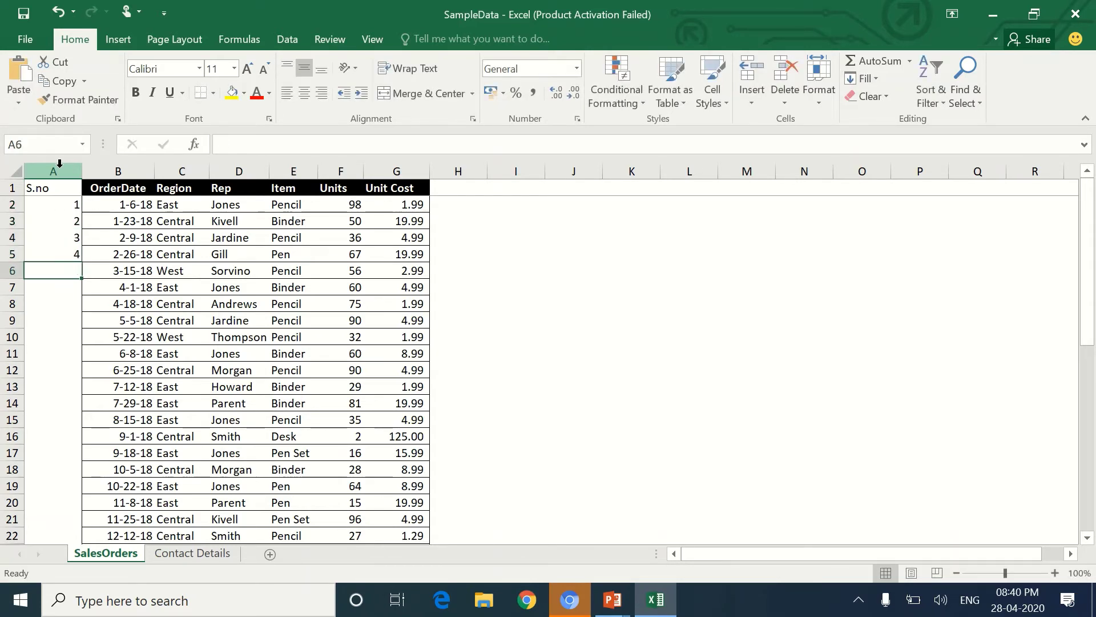
key(Up)
key(Up)
key(Up)
key(Up)
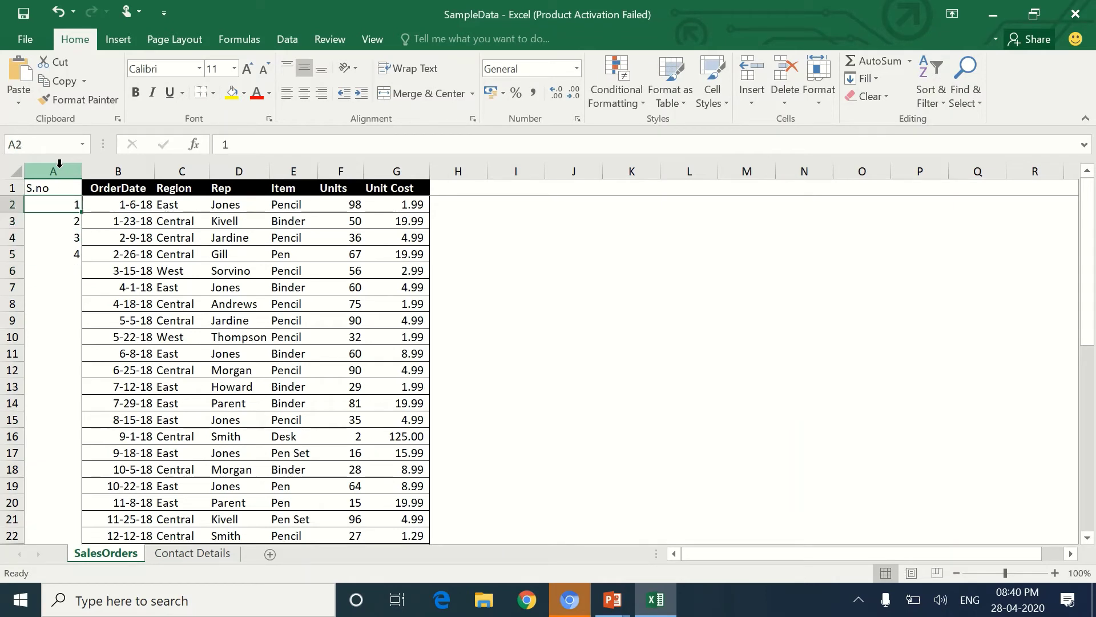
key(shift+Down)
key(shift+Down)
key(shift+Down)
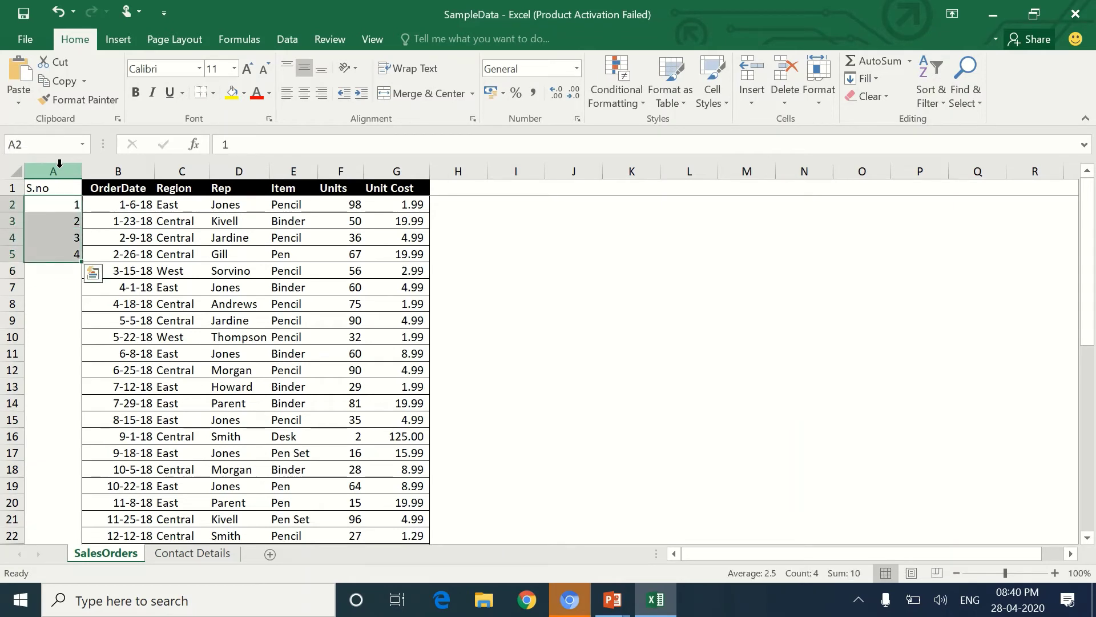
key(Delete)
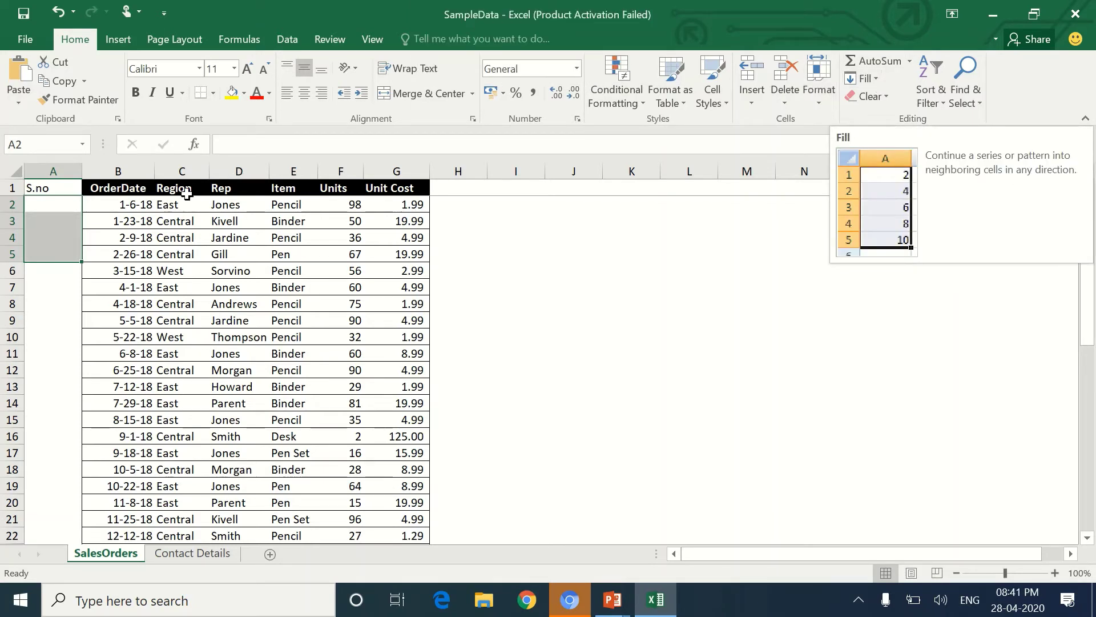
Enter the starting number 1 in A2 and select the S.no cells down the table.
click(51, 210)
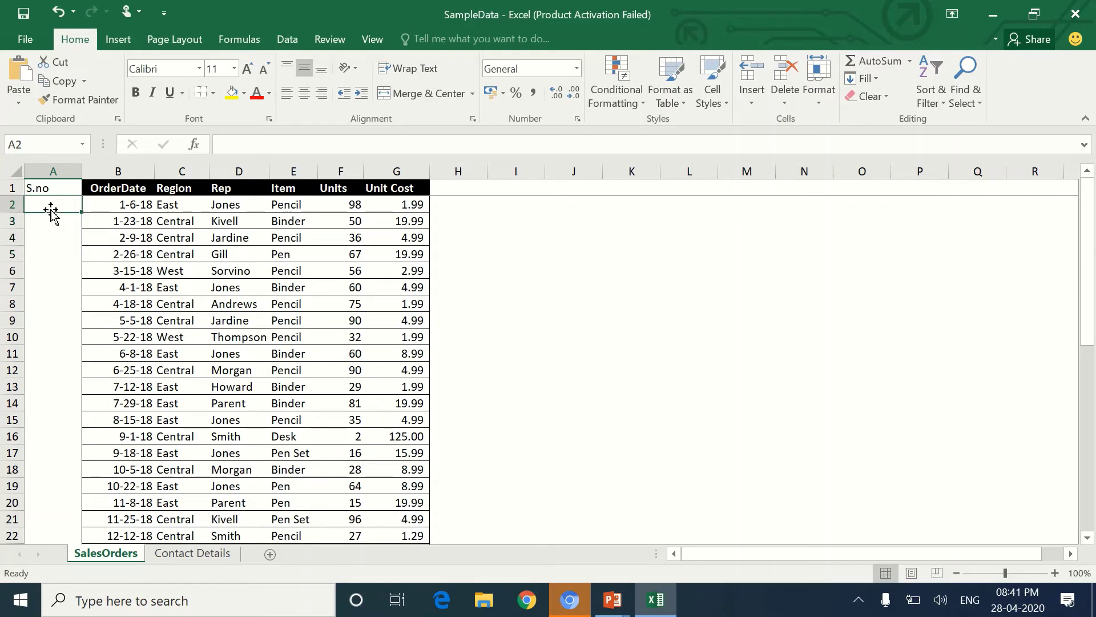
text(1)
key(Return)
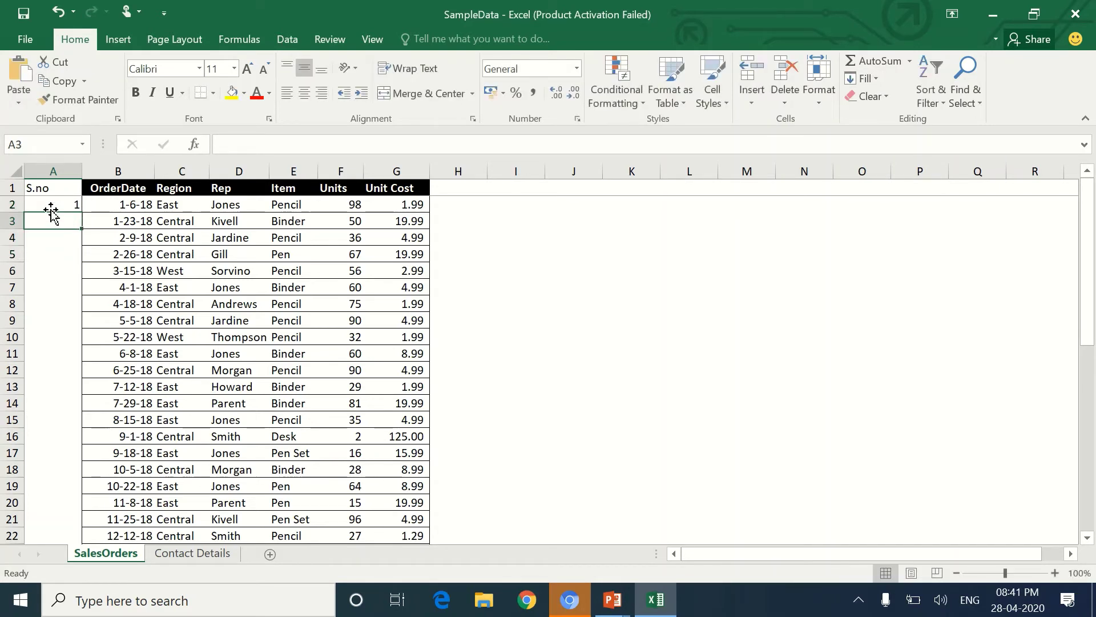
mouse_move(51, 210)
mouse_down()
mouse_move(50, 545)
mouse_move(51, 209)
mouse_up()
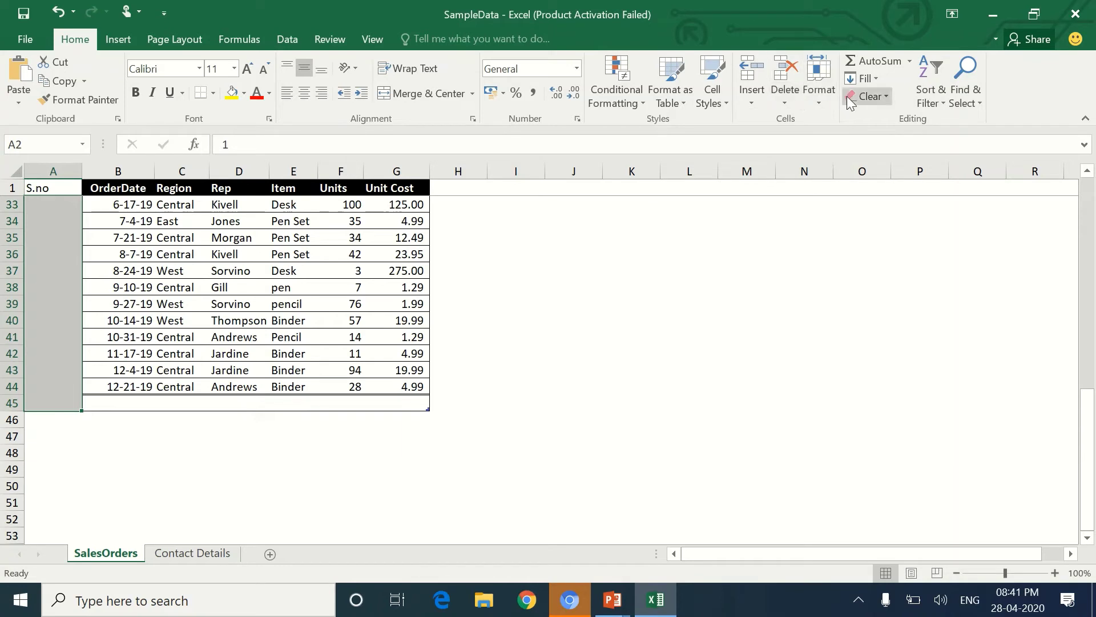
Apply a linear Fill Series down the column with stop value 100, numbering rows 1–44.
click(872, 81)
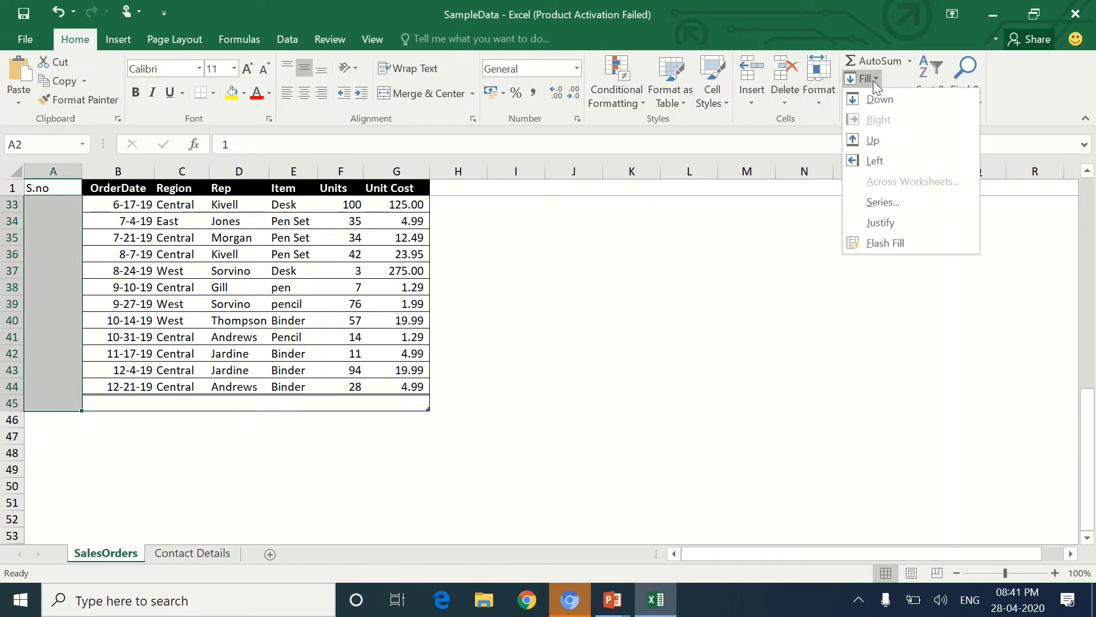
click(913, 202)
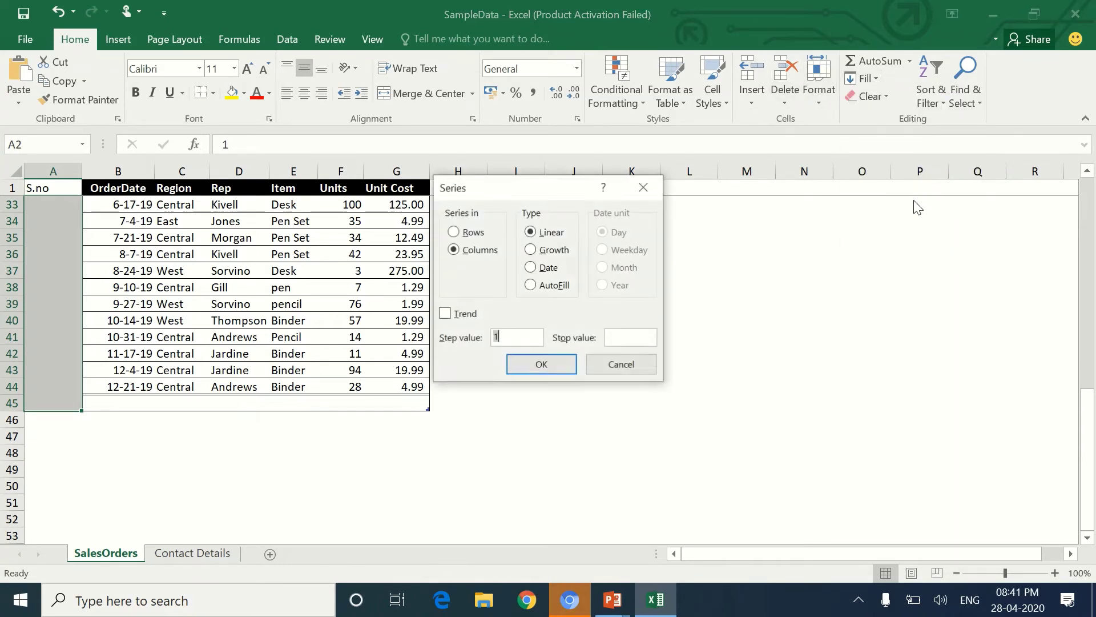
click(469, 232)
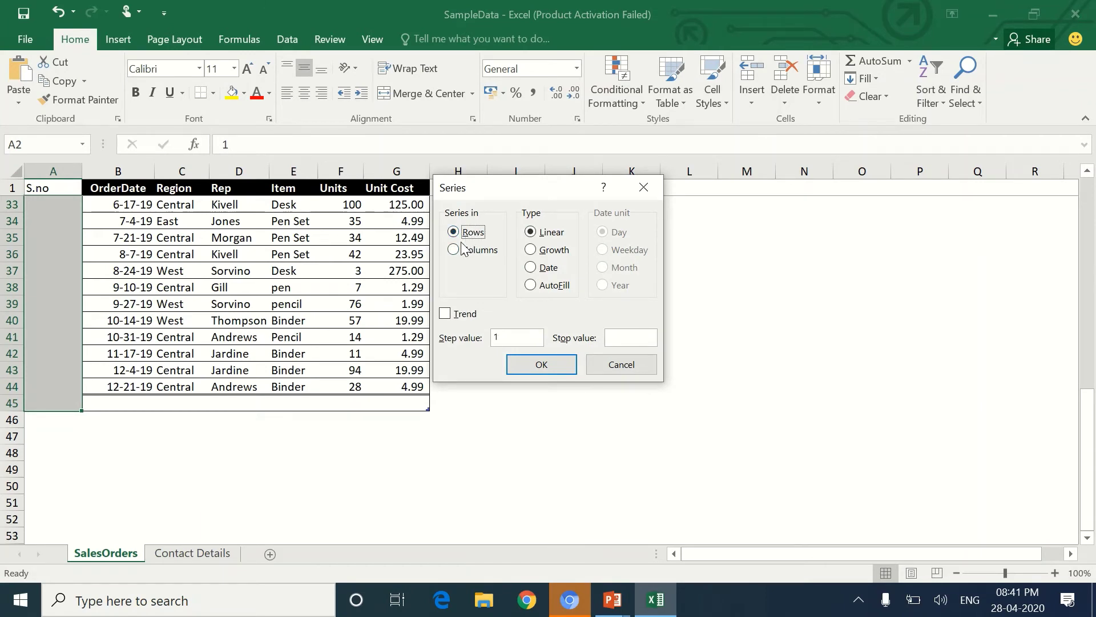
click(459, 252)
click(624, 336)
text(100)
click(553, 361)
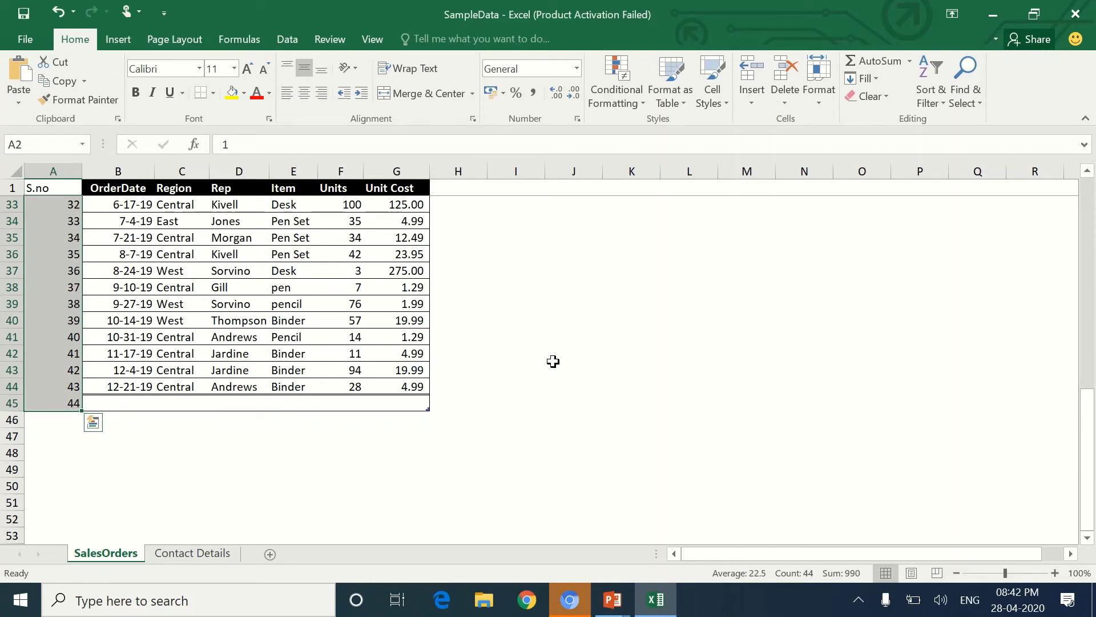
drag(1090, 440, 1093, 228)
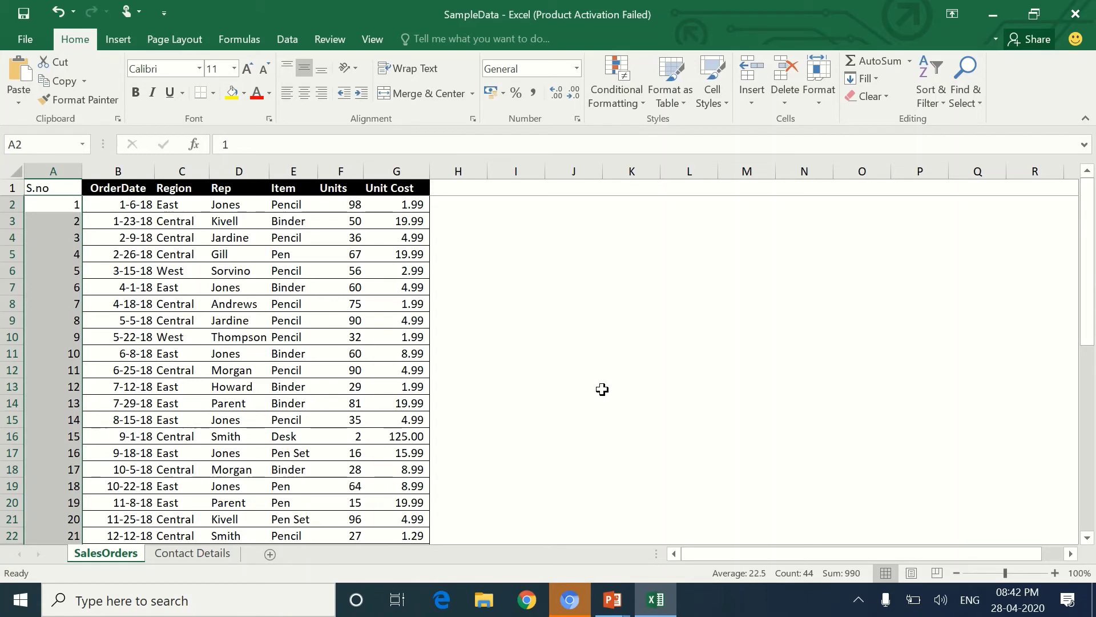
Enter 2 in J10 and select J10:J19 for a new series.
click(604, 389)
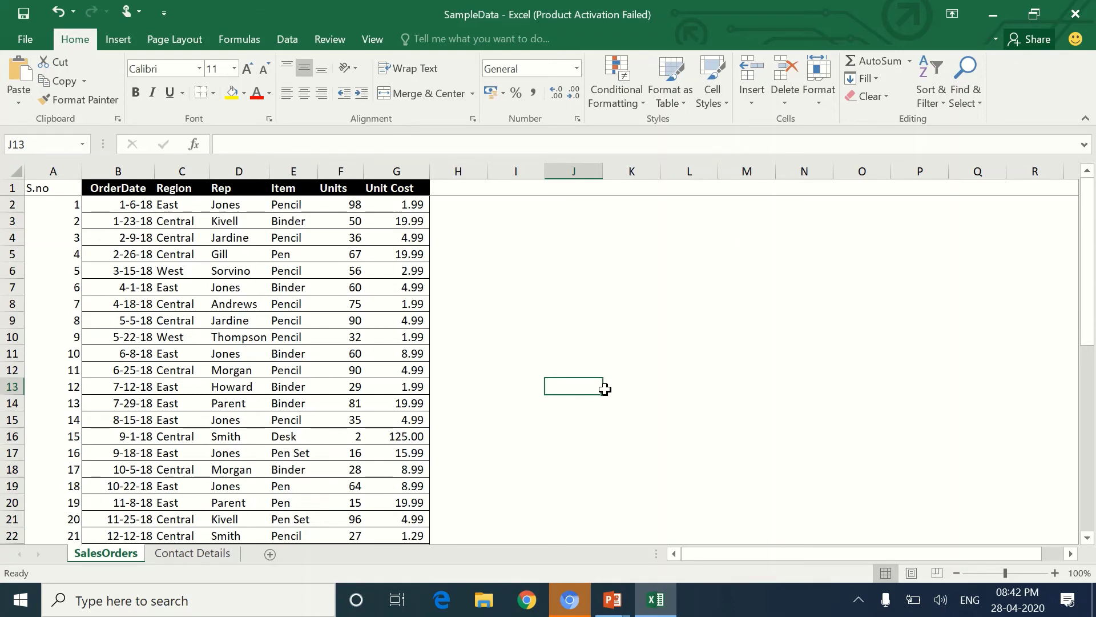
click(578, 335)
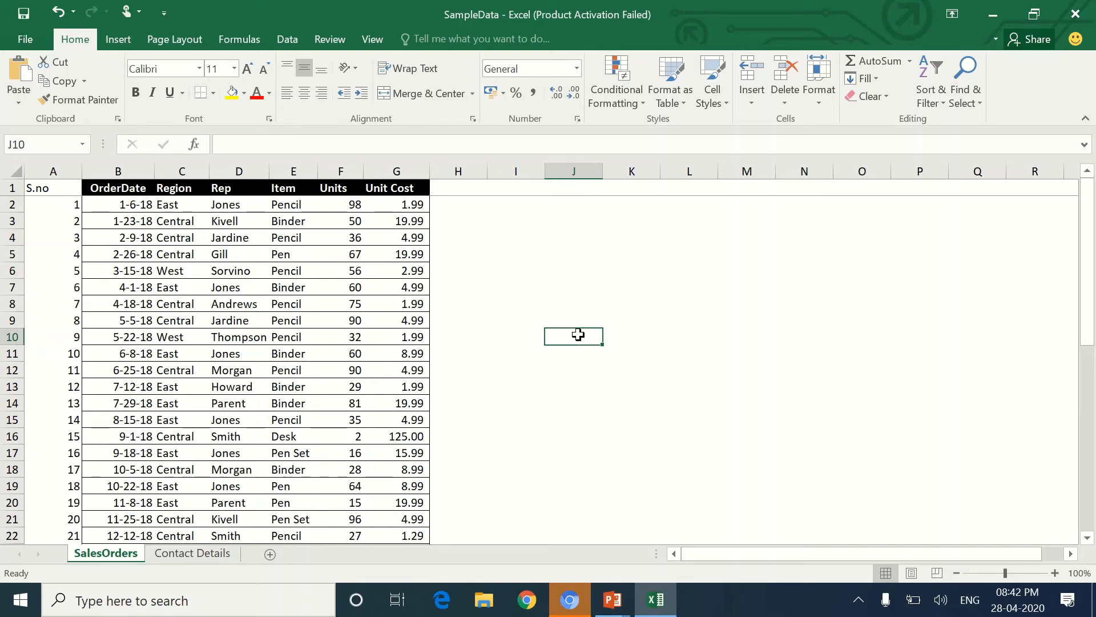
text(2)
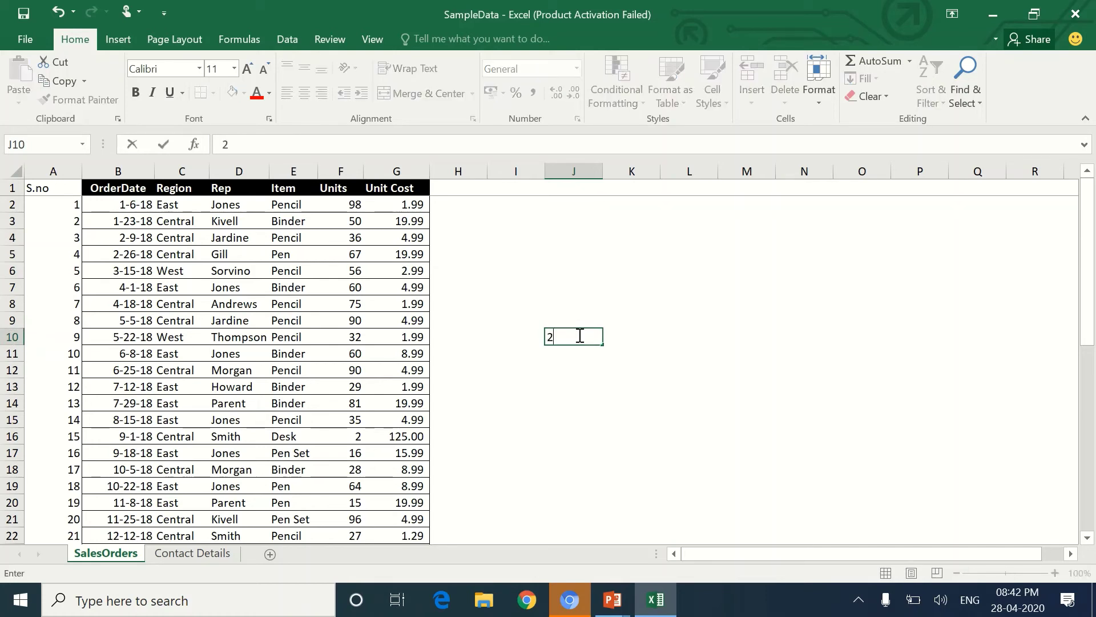
key(Return)
key(Up)
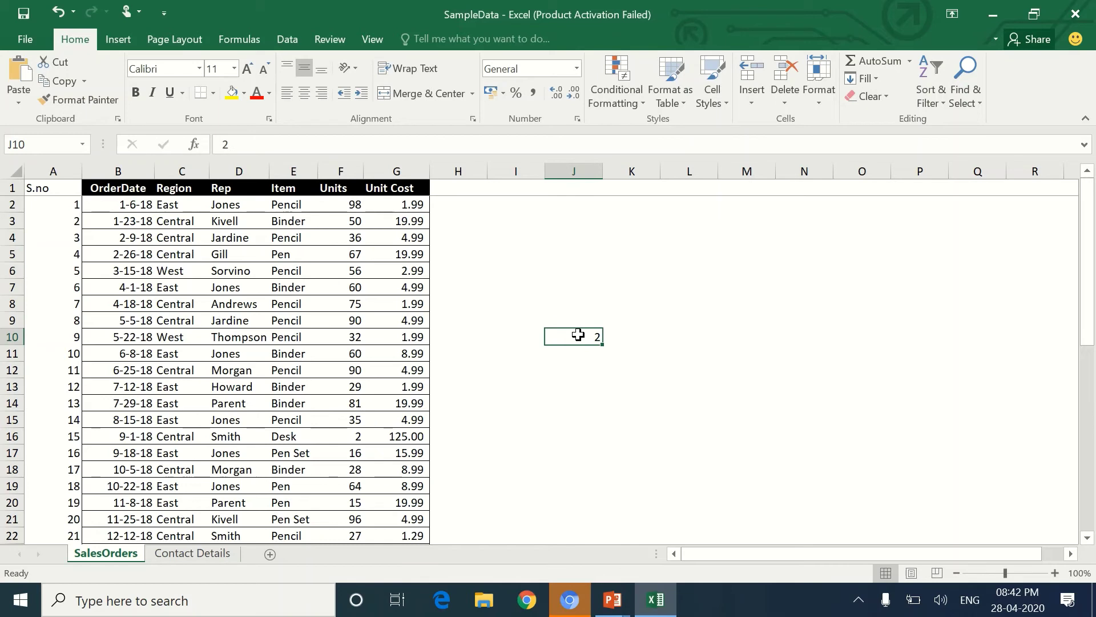
key(shift+Down)
key(shift+Down)
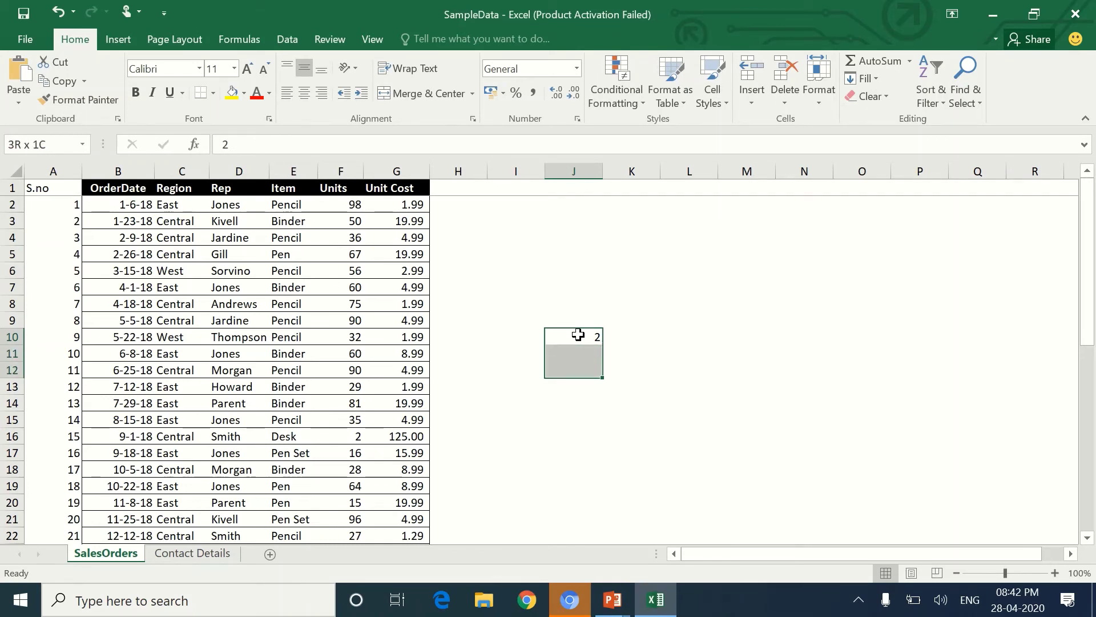
key(shift+Down)
key(shift+Down)
key(shift+Down)
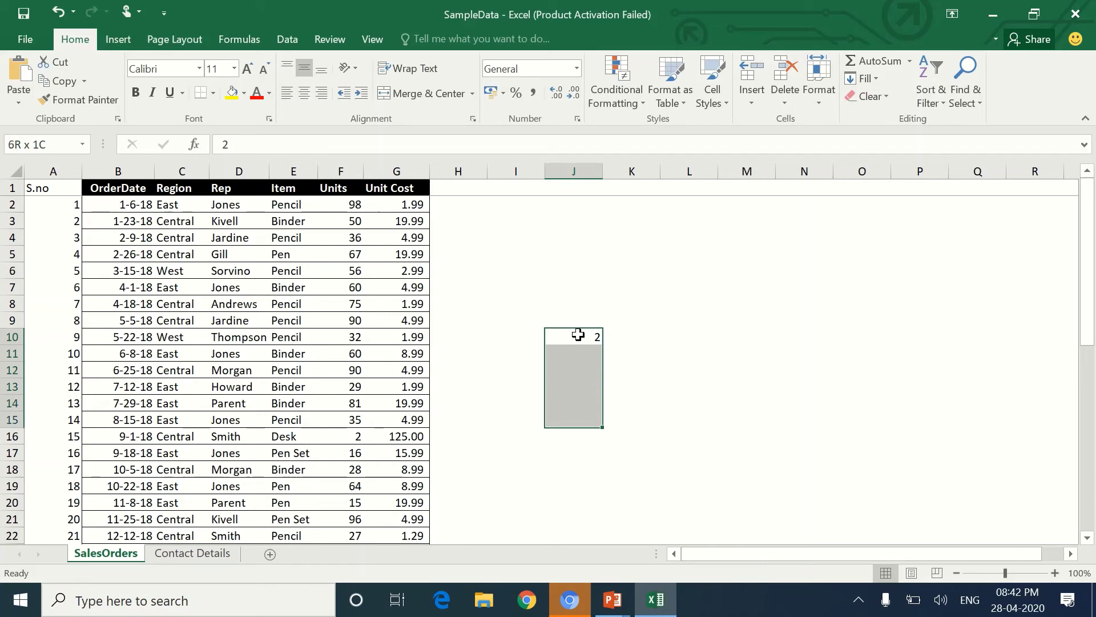
key(shift+Down)
key(shift+Down)
key(shift+Down)
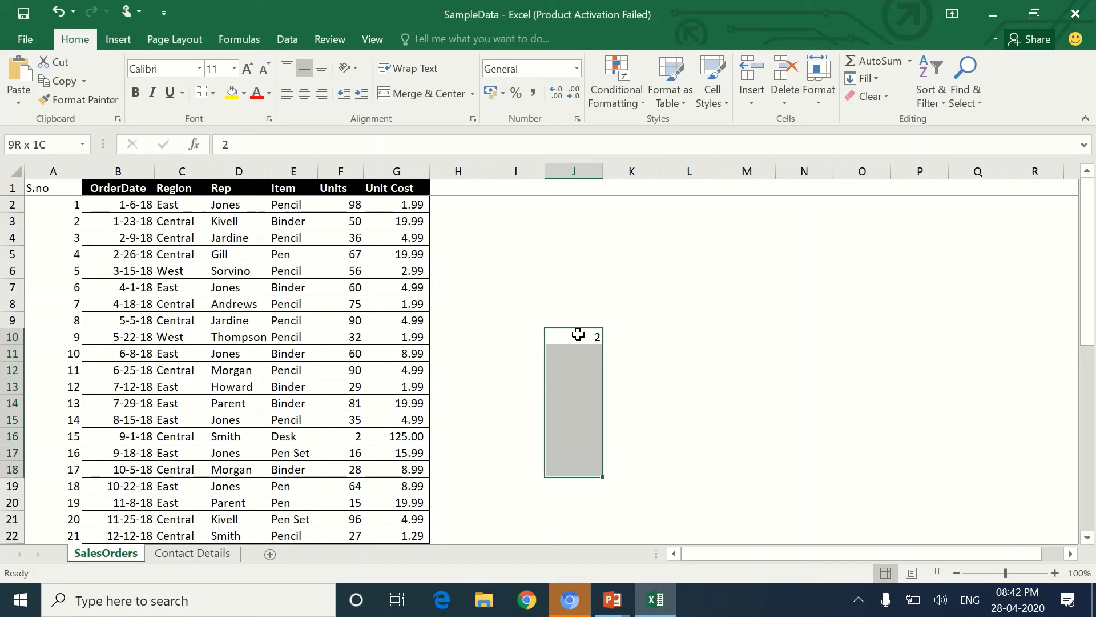
key(shift+Down)
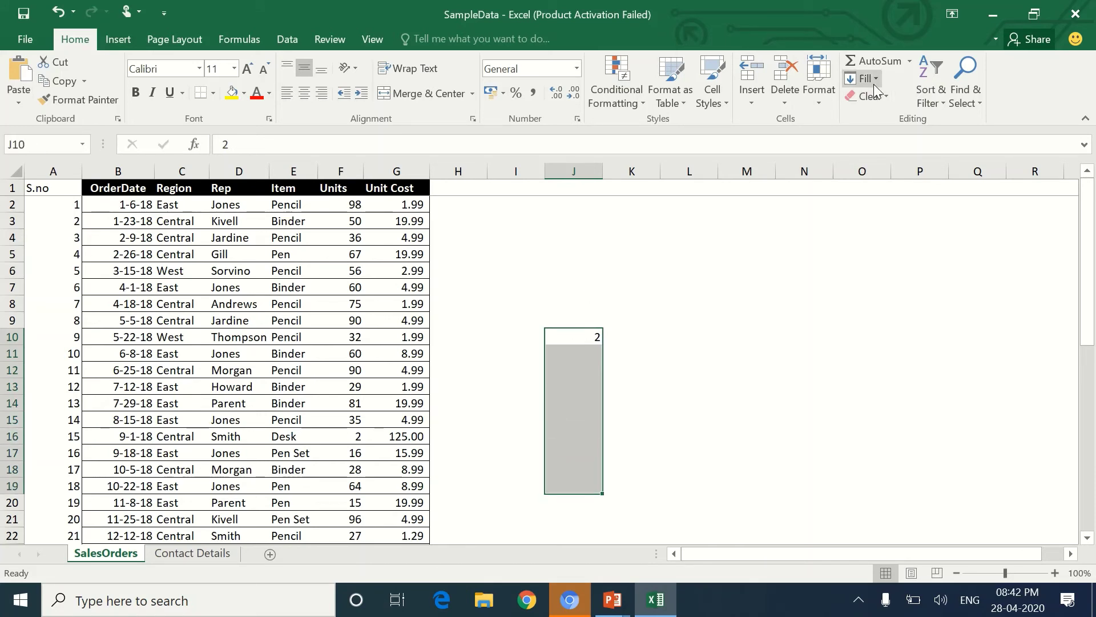
Fill Series over J10:J19 with step value 2 and stop value 20.
click(874, 83)
click(905, 201)
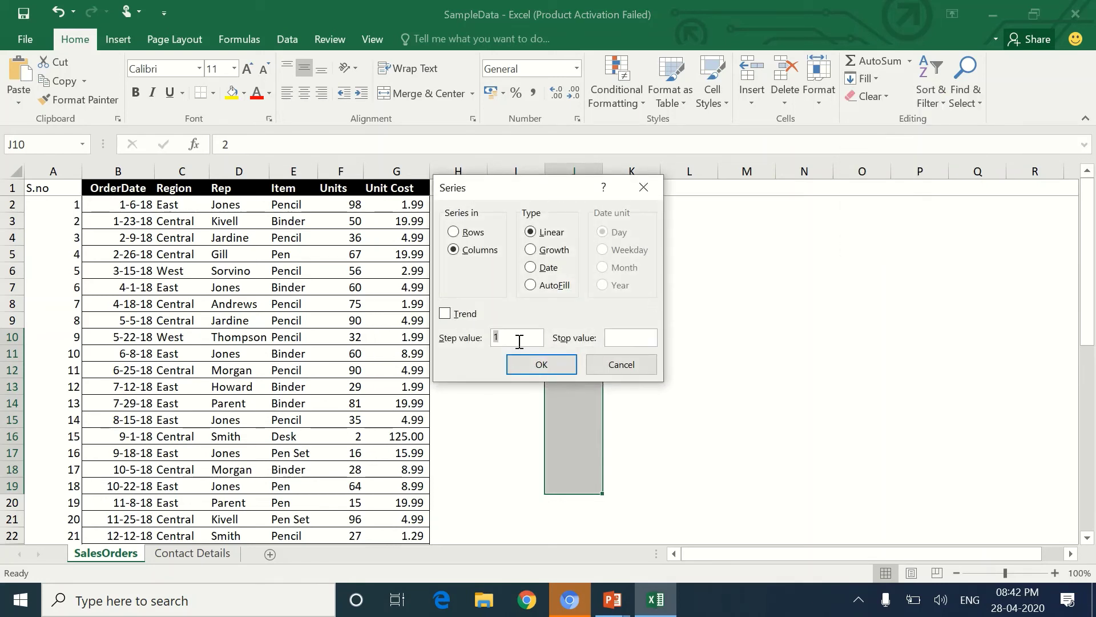
text(2)
click(626, 334)
text(20)
click(563, 364)
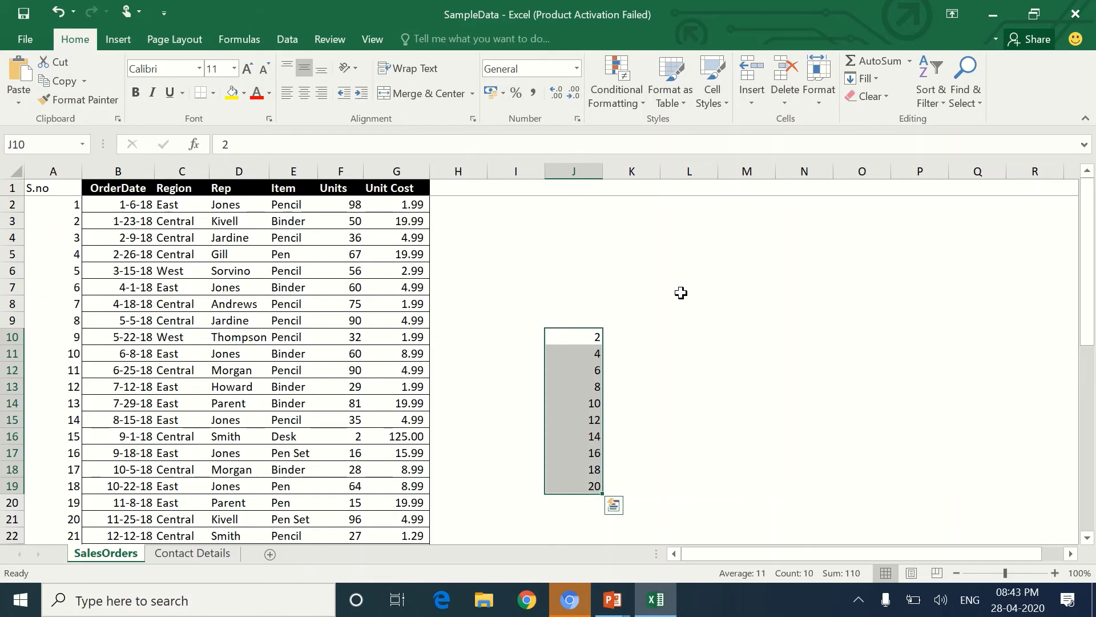
click(714, 318)
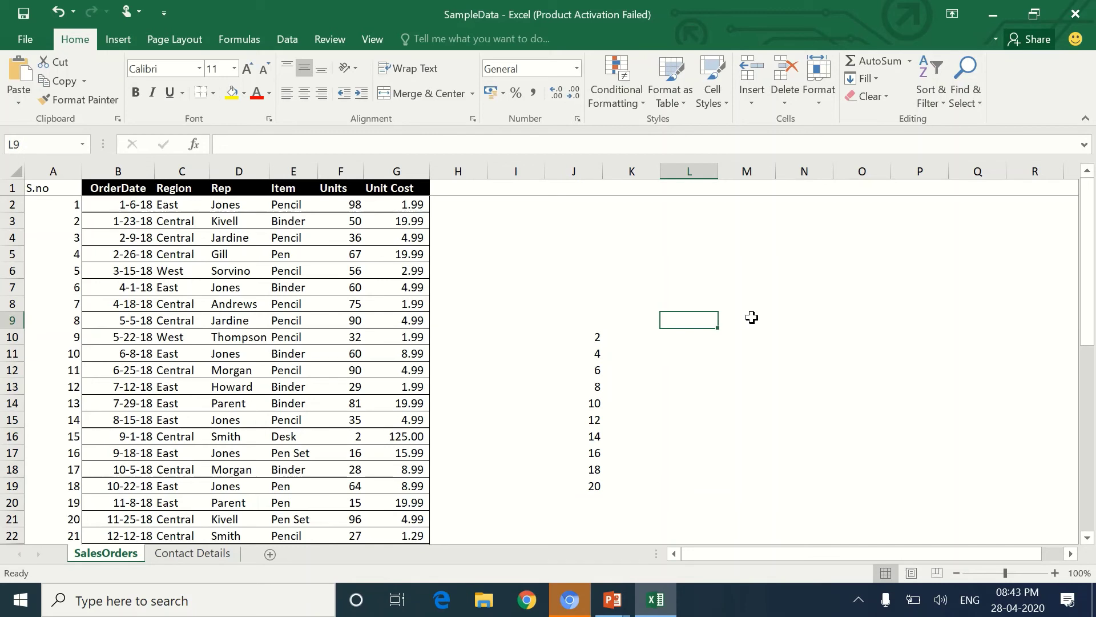
Enter 2 in L10 and select L10:L19.
key(Down)
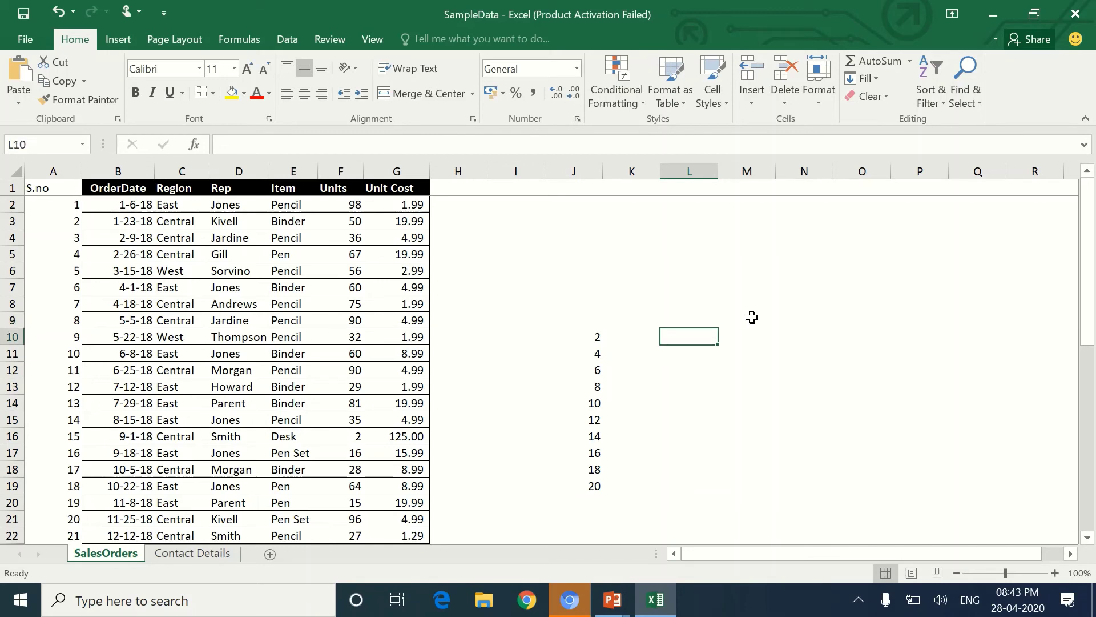
text(2)
key(ctrl+Return)
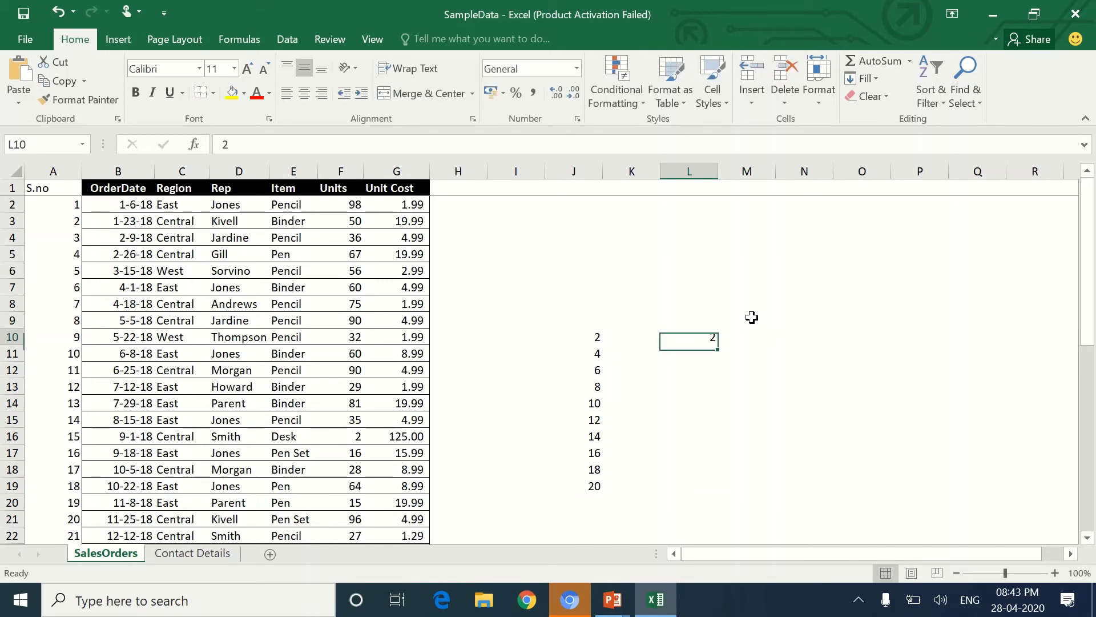
key(shift+Down)
key(shift+Down)
key(shift+Down)
key(shift+Down)
key(shift+Down)
key(shift+Down)
key(shift+Down)
key(shift+Down)
key(shift+Down)
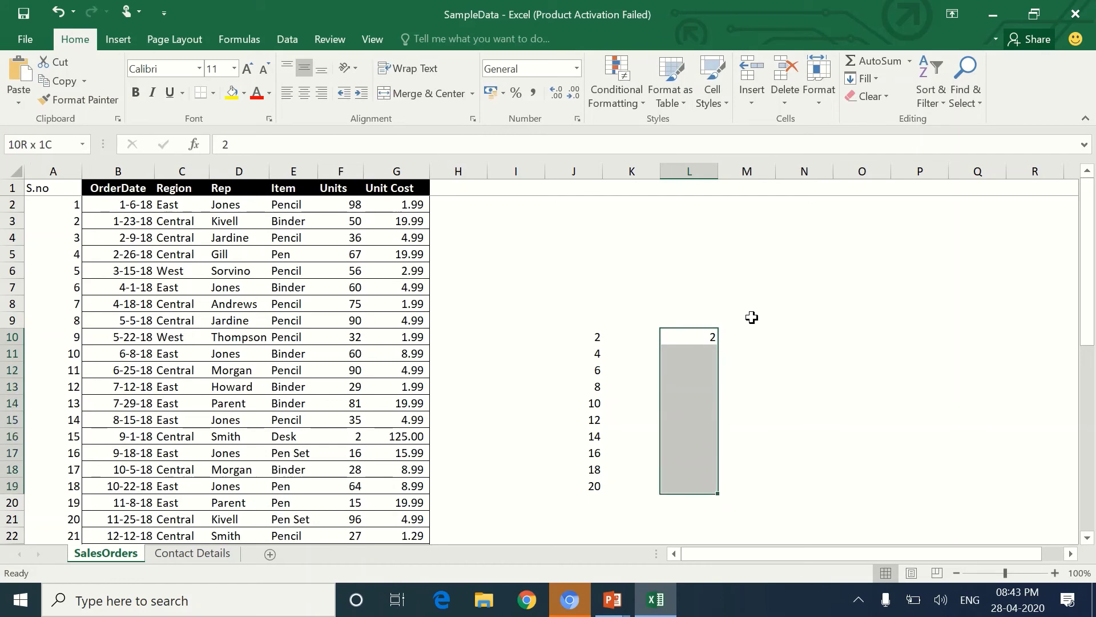
Apply a Growth Fill Series with step value 2, doubling from 2 up to 256.
click(872, 85)
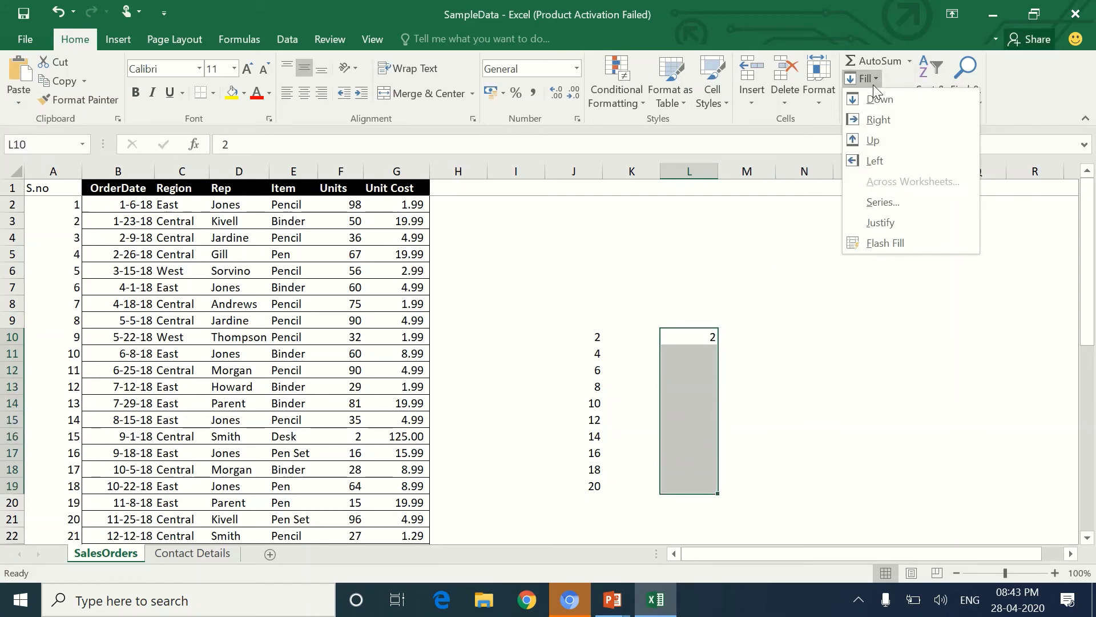
click(899, 203)
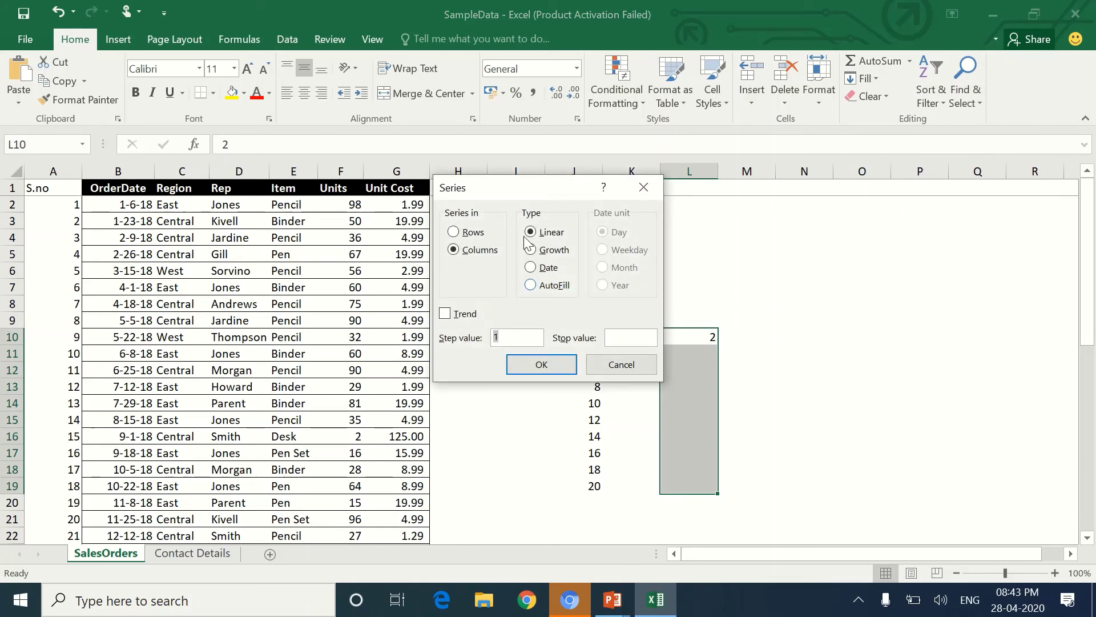
click(553, 246)
click(523, 341)
key(BackSpace)
text(2)
text(500)
click(553, 362)
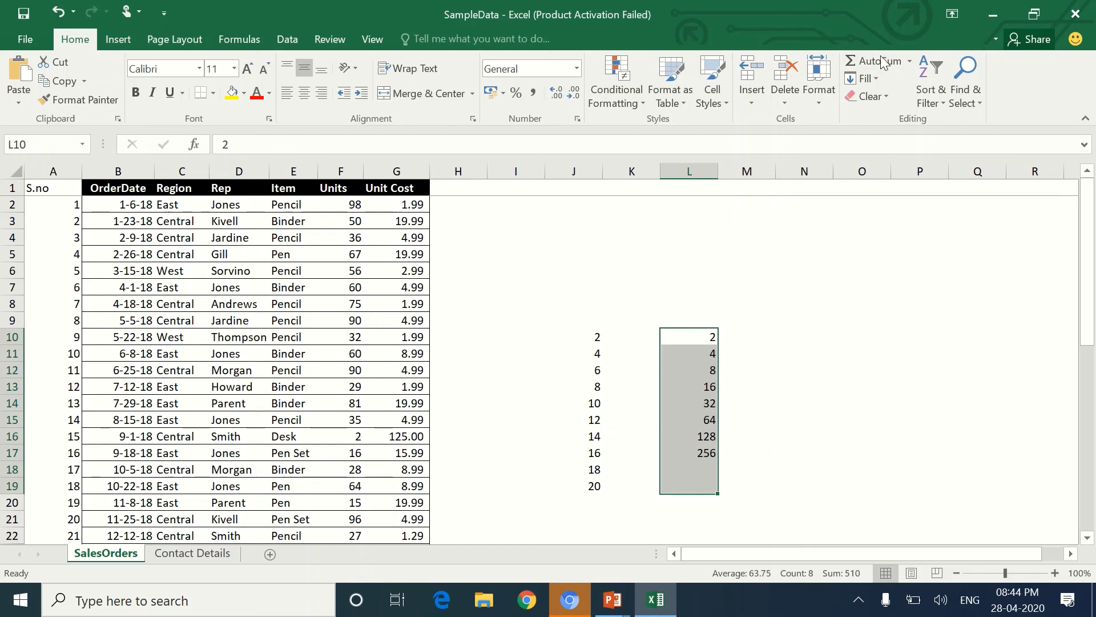
click(875, 78)
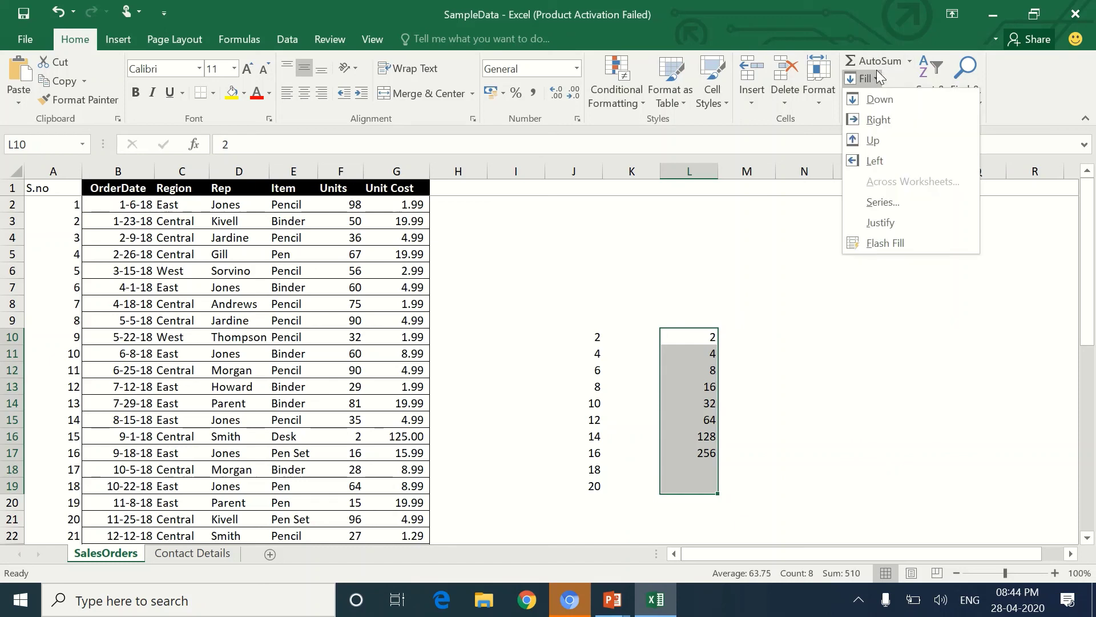
click(896, 205)
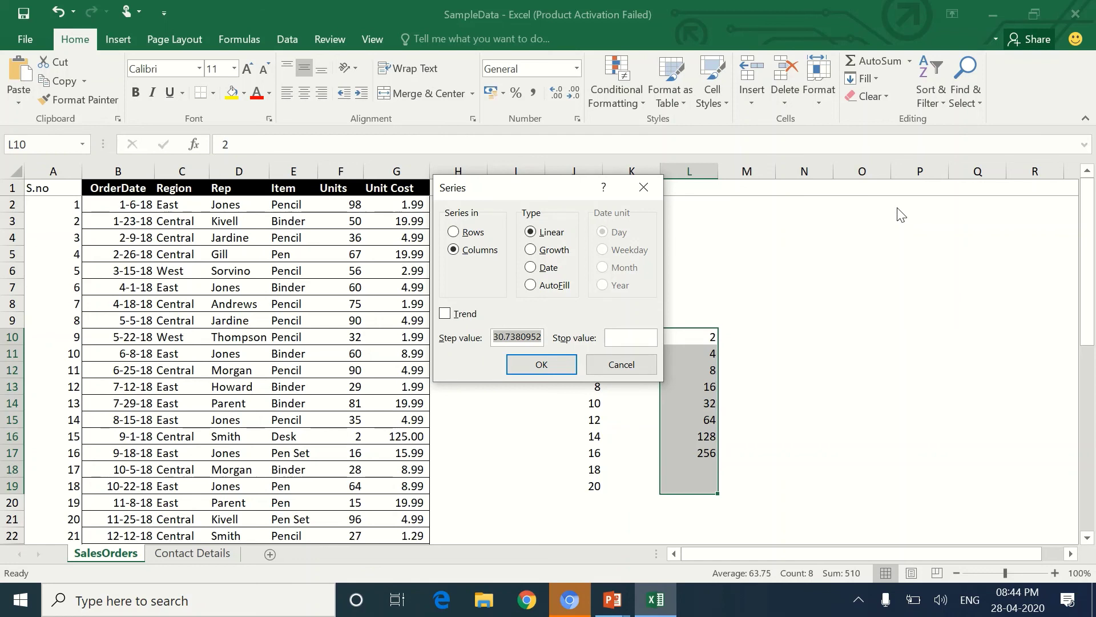
click(631, 365)
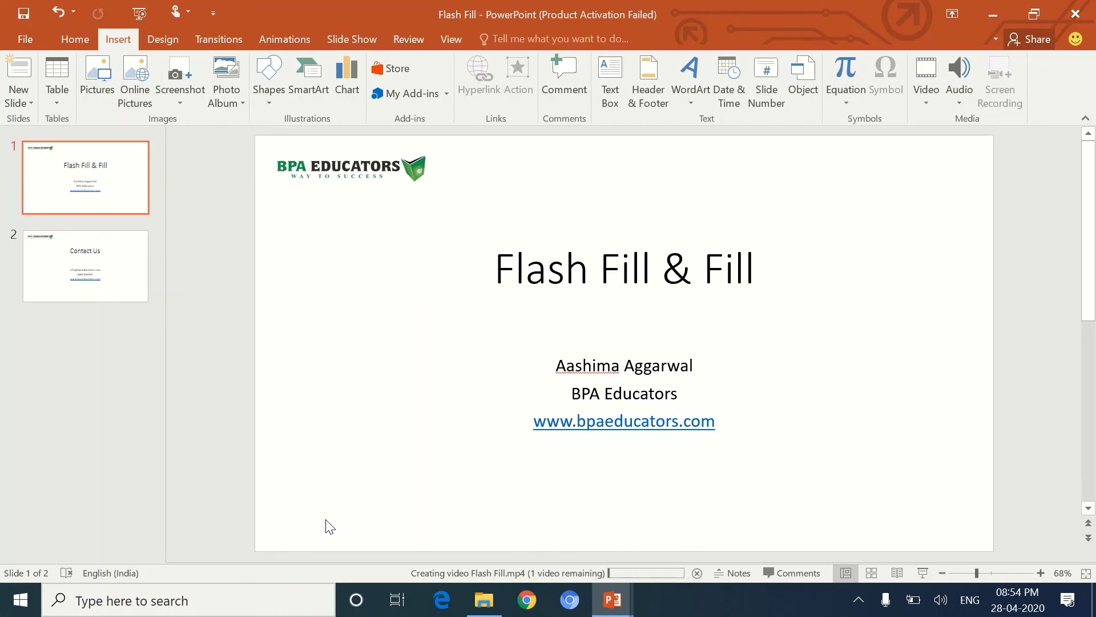
Go to slide 2, the 'Contact Us' slide with the presenter's contact details and website.
click(47, 274)
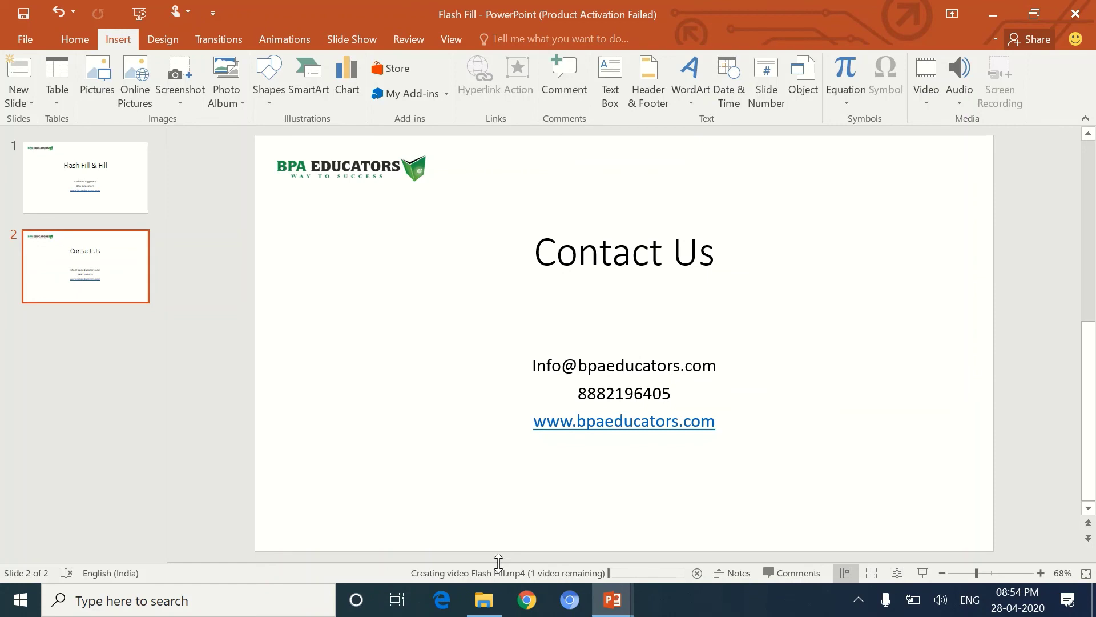